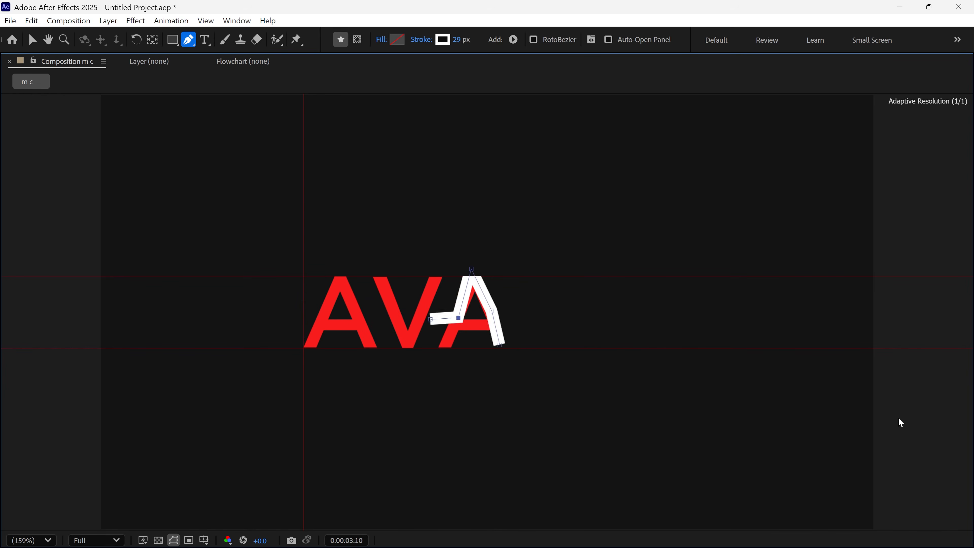
key(period)
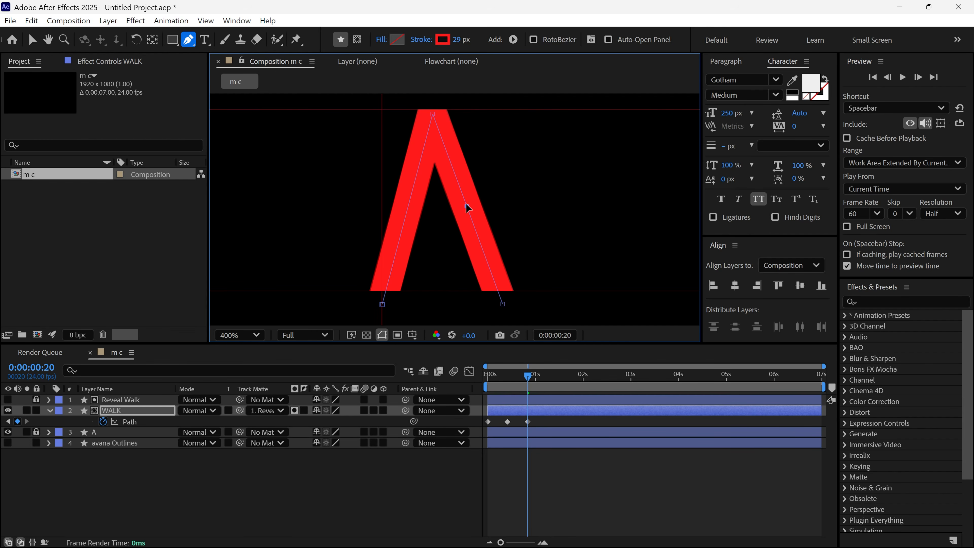
mouse_move(527, 379)
mouse_down()
mouse_move(509, 386)
mouse_move(528, 385)
mouse_up()
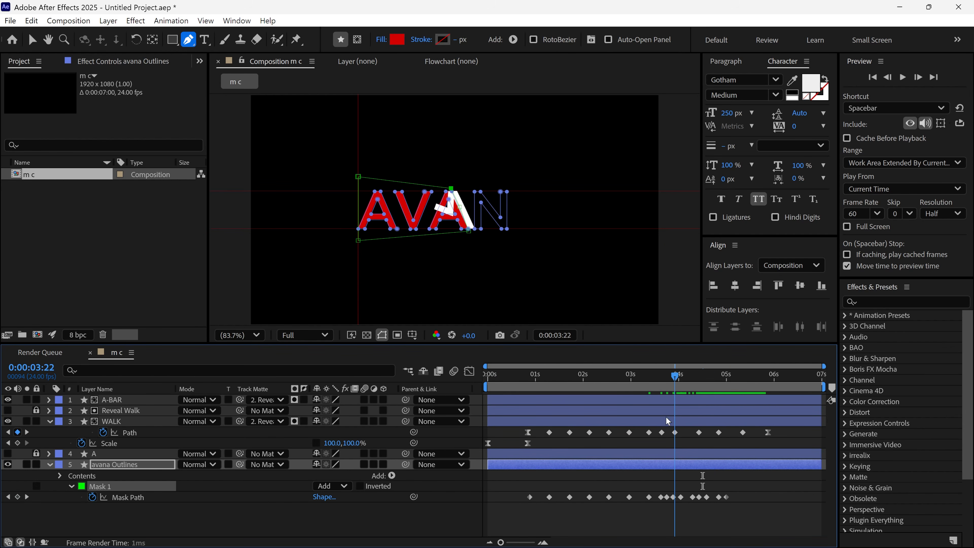
drag(666, 421, 505, 493)
click(505, 493)
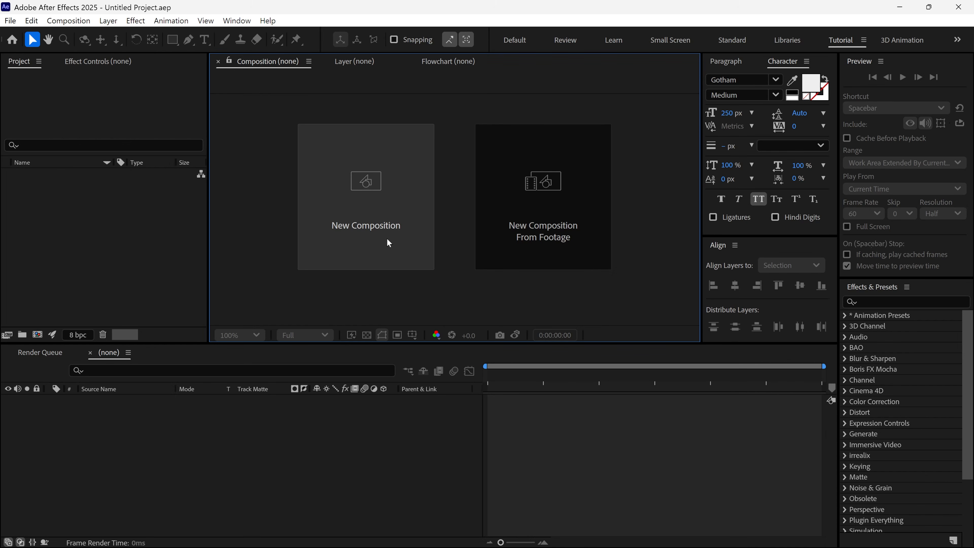
Create a new composition named "m c" at 1920 x 1080 px and 24 frames per second
click(387, 240)
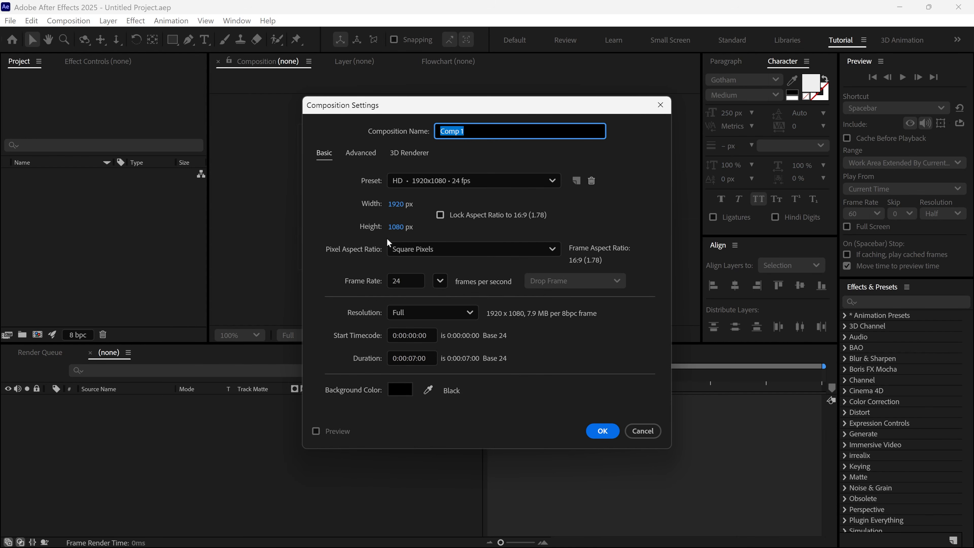
text(m c)
click(397, 203)
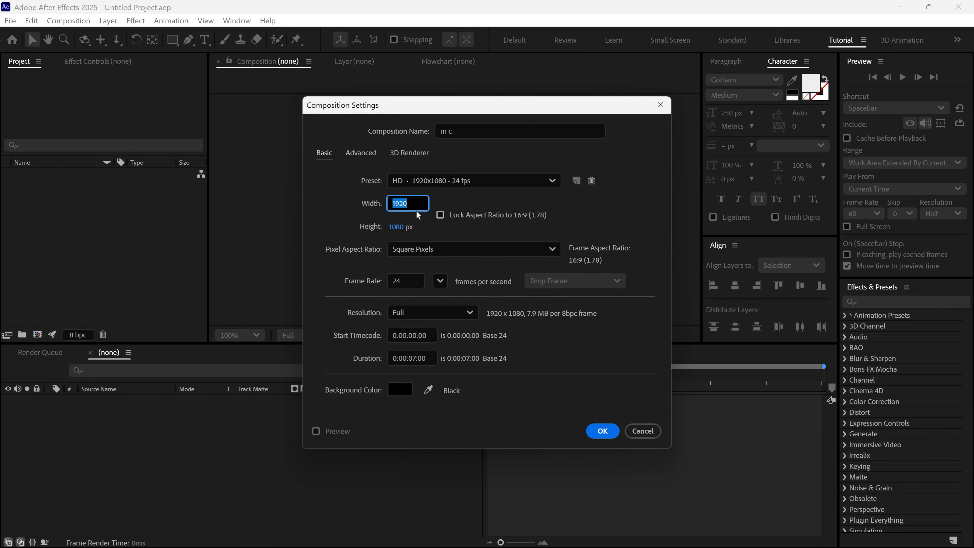
click(398, 227)
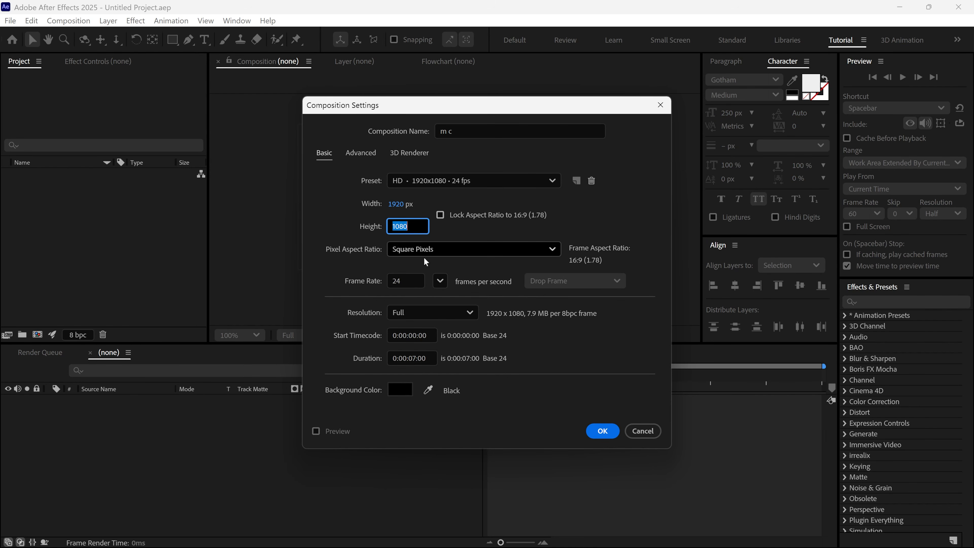
click(385, 281)
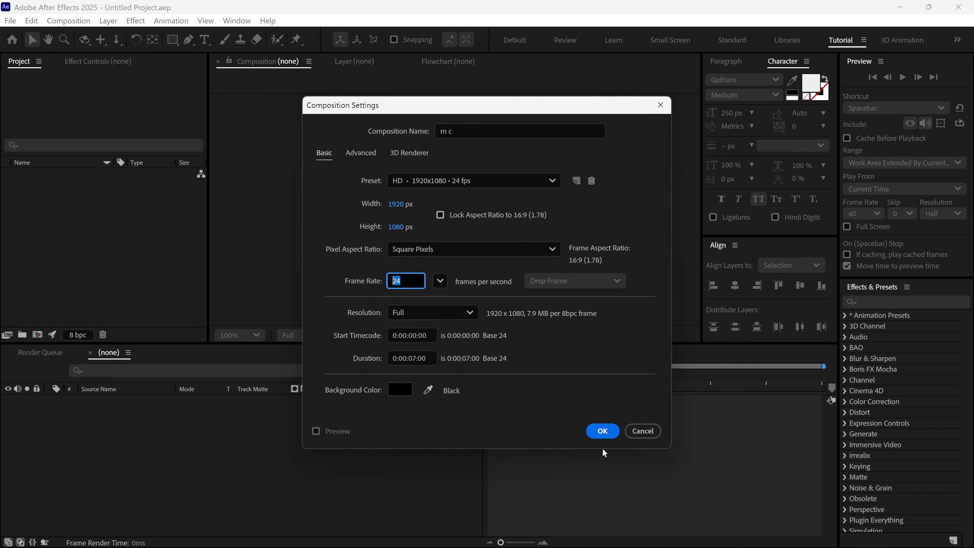
click(602, 431)
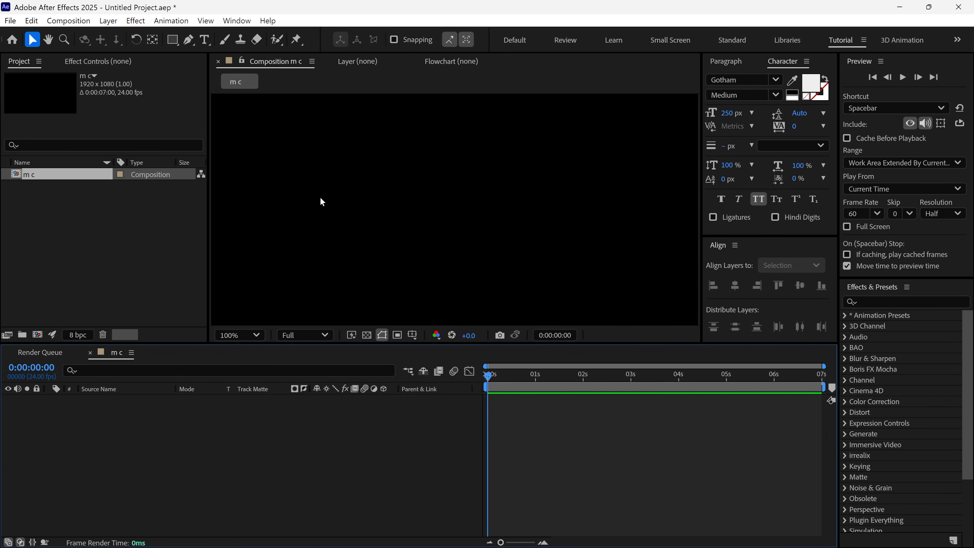
Add the text "avana" and centre it horizontally and vertically in the composition
click(205, 39)
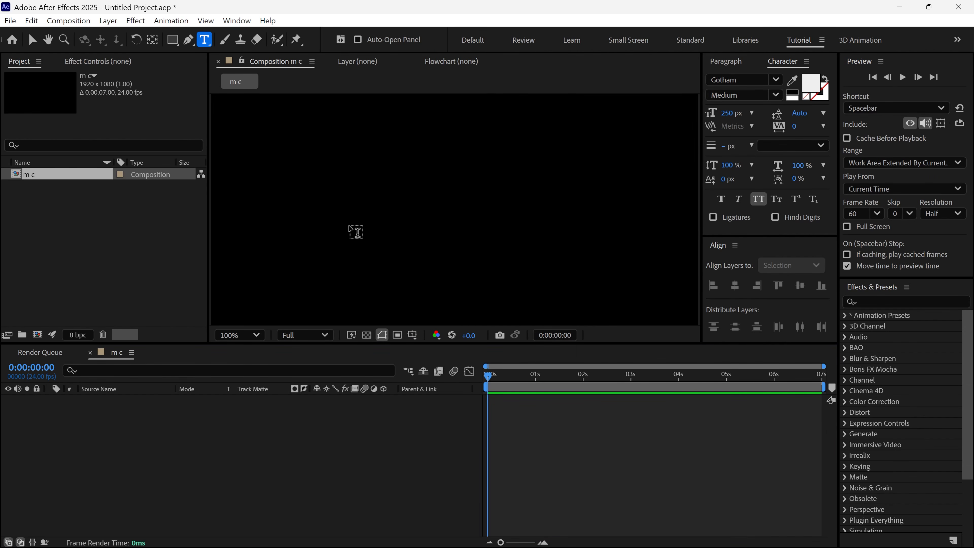
click(350, 226)
text(avana)
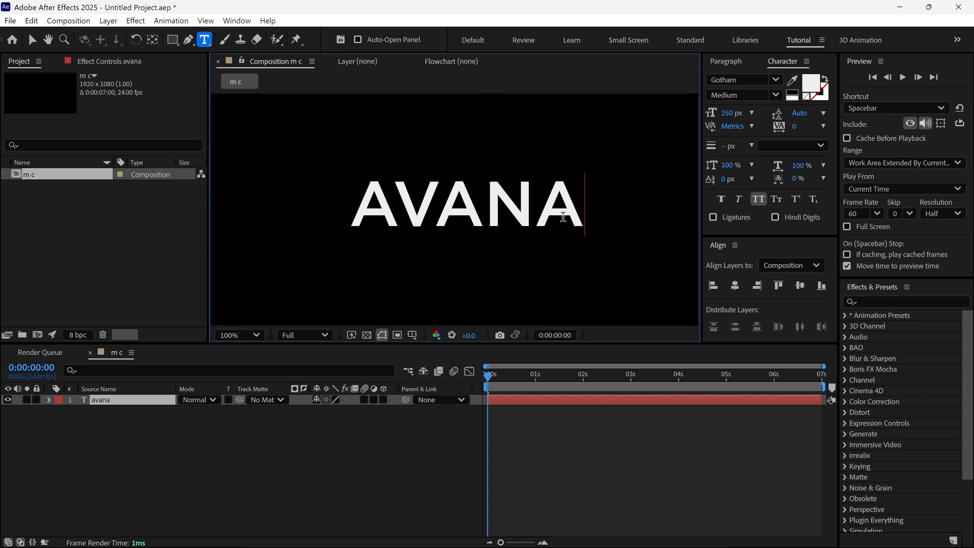
click(735, 286)
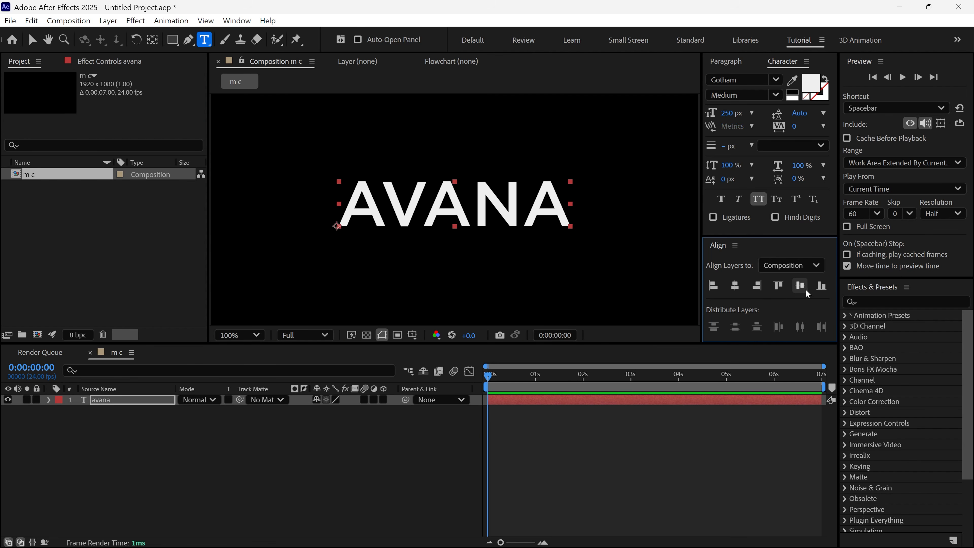
click(799, 286)
key(v)
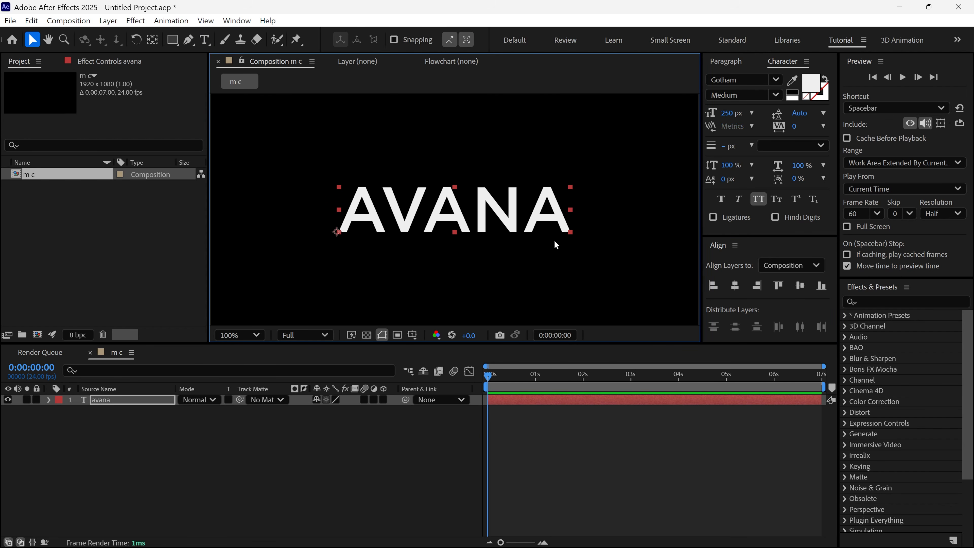
Create shapes from the avana text and delete the original text layer
right_click(484, 216)
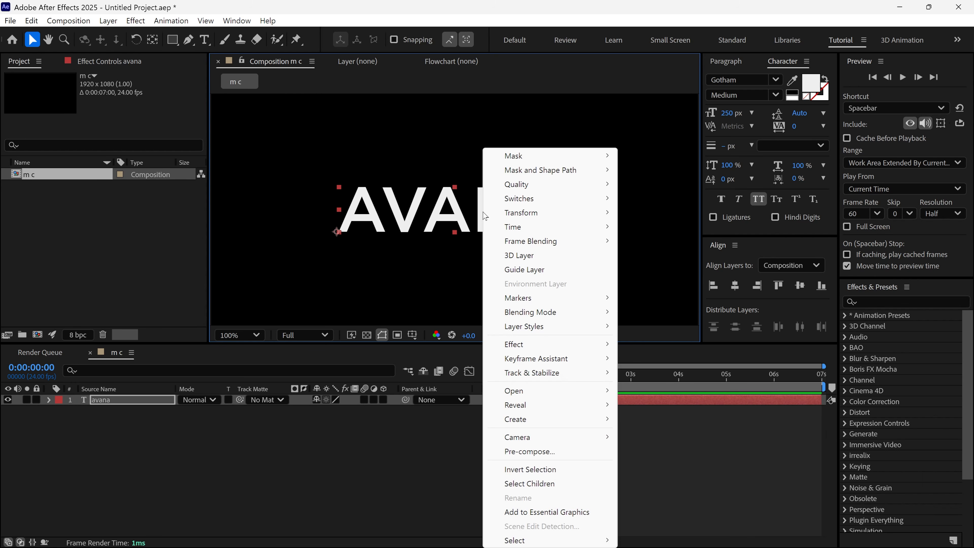
mouse_move(513, 419)
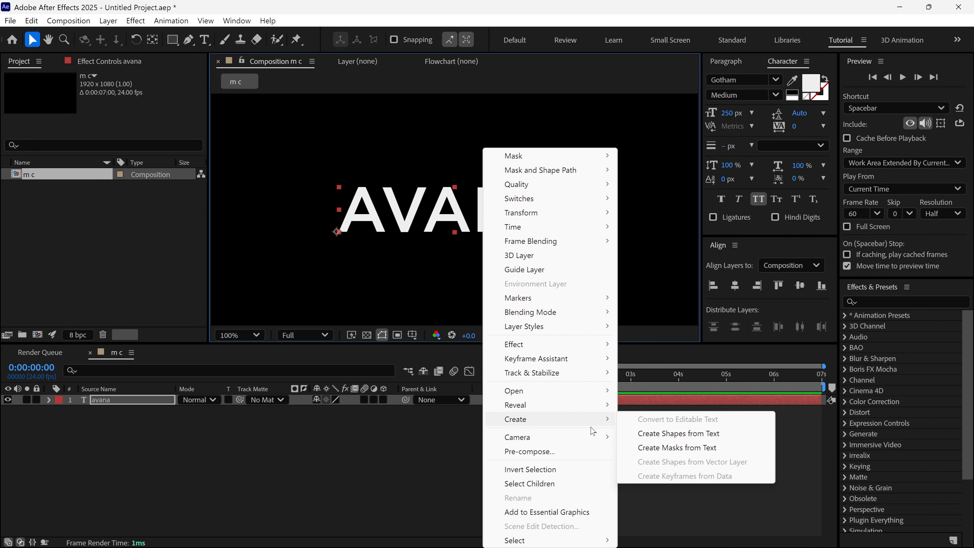
click(721, 438)
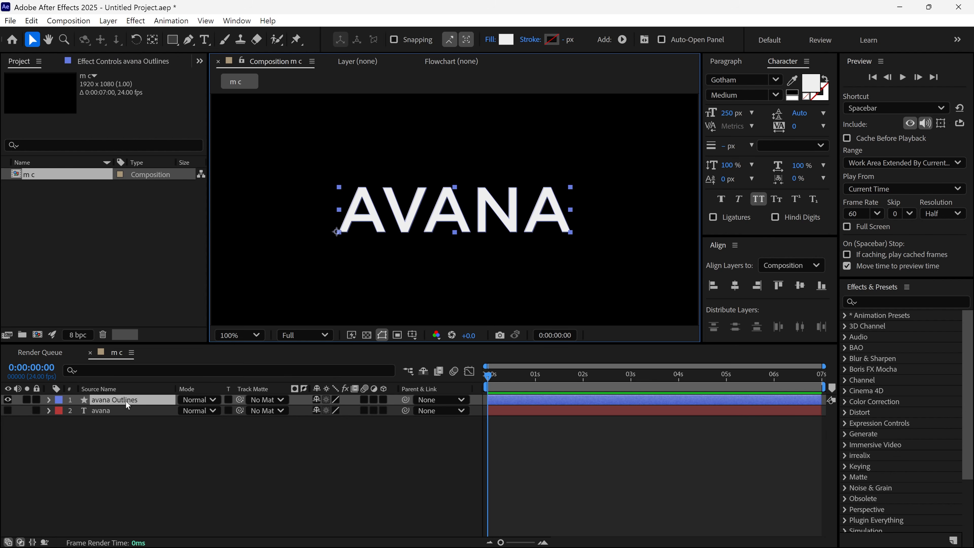
click(115, 412)
key(Delete)
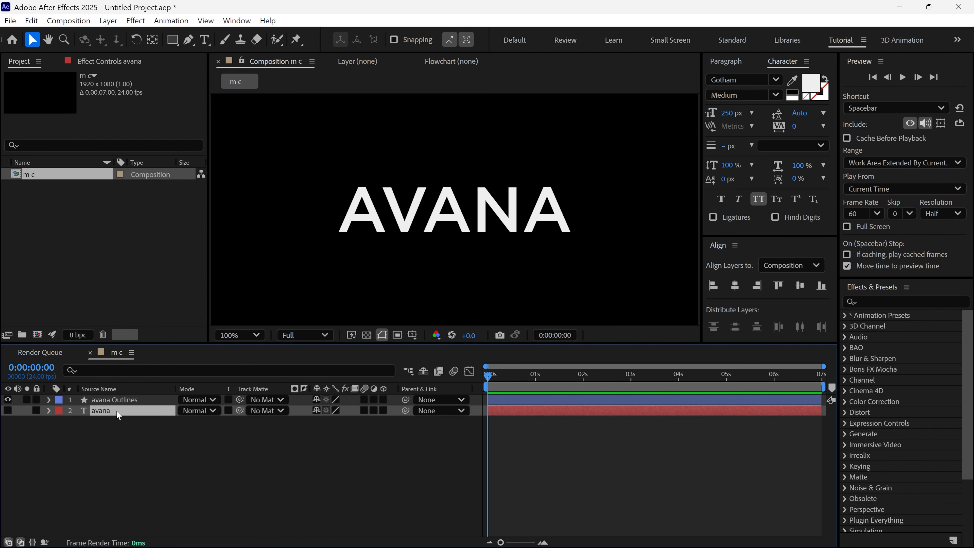
Duplicate the avana Outlines layer and rename the copy "A"
click(139, 400)
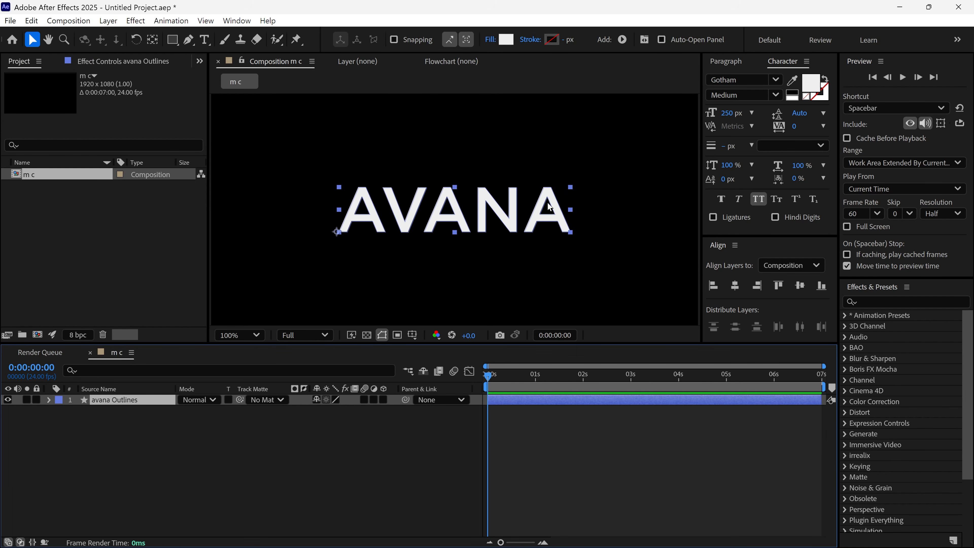
key(ctrl+d)
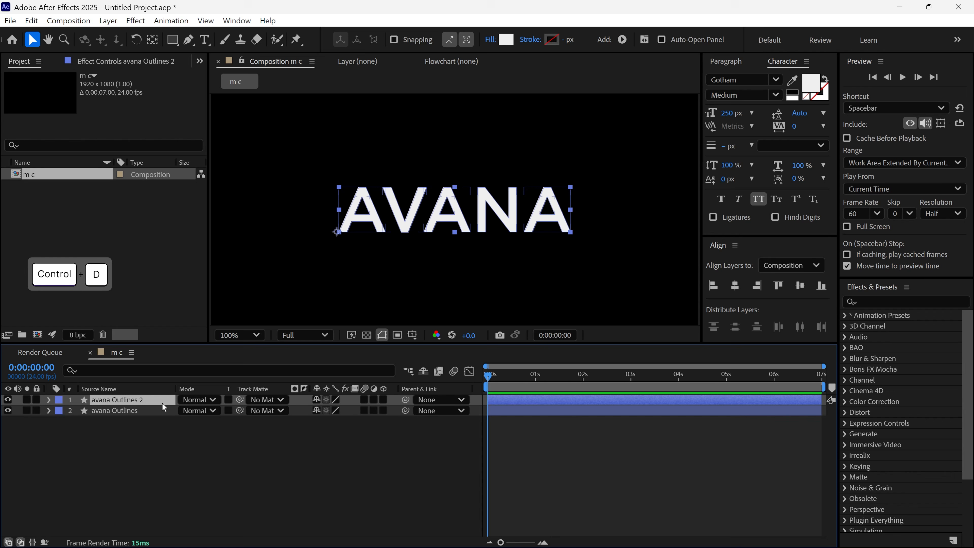
key(Return)
text(A)
key(Return)
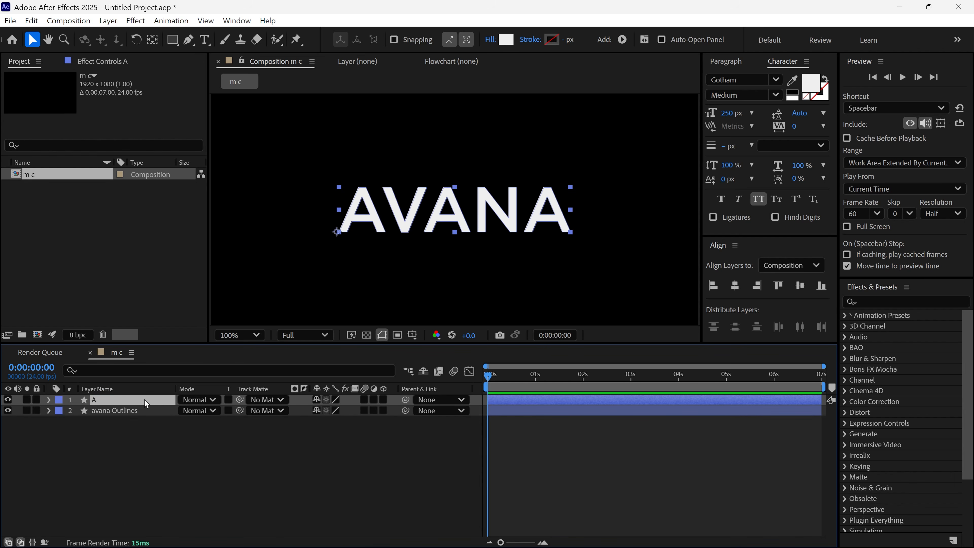
Delete the first four letter groups (a, v, a, n) from layer A, keeping only the final a
click(47, 401)
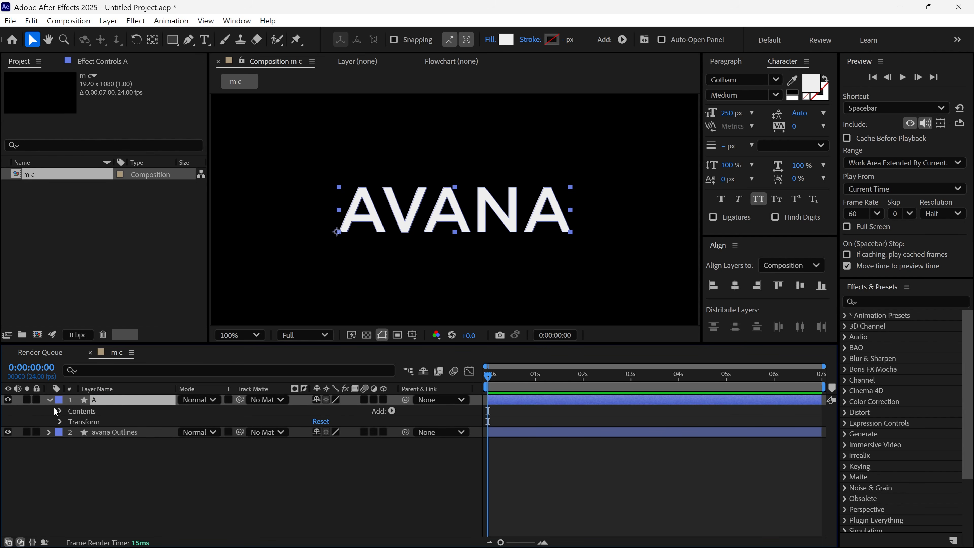
click(59, 411)
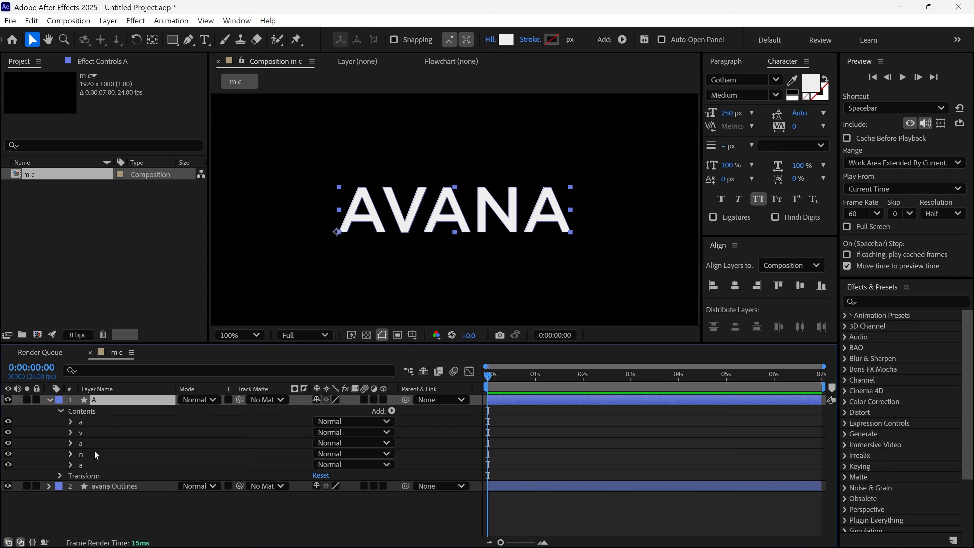
click(80, 464)
click(81, 454)
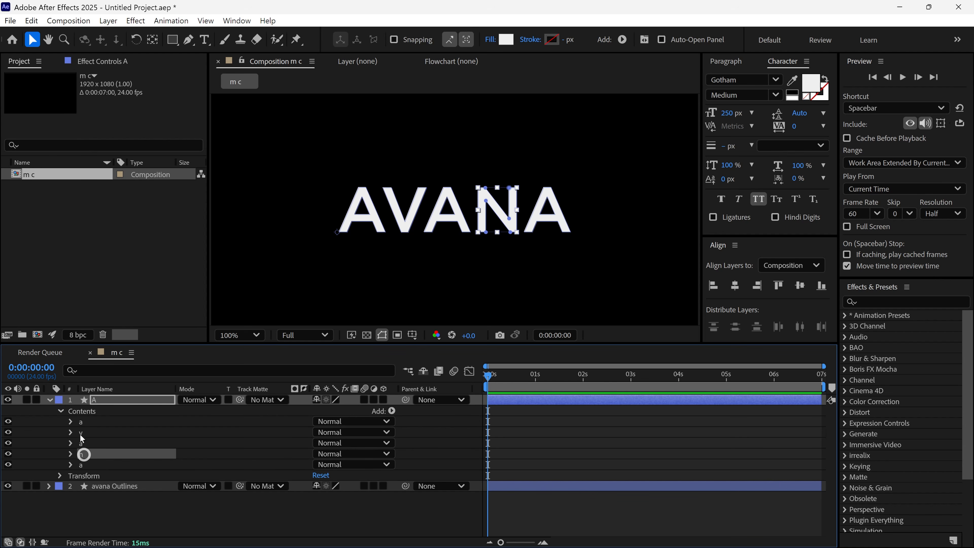
shift+click(83, 421)
key(Delete)
click(48, 400)
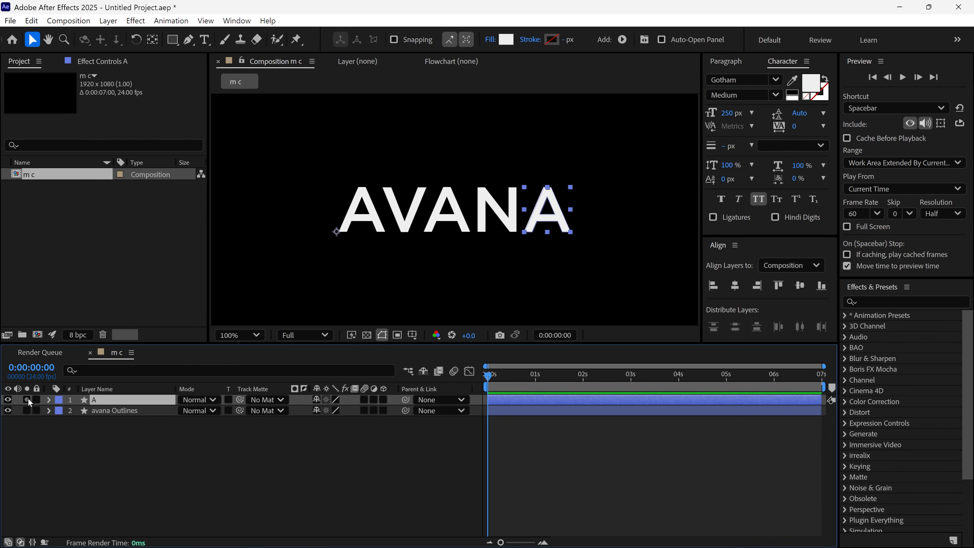
Delete the final letter a group from the contents of the avana Outlines layer
click(119, 410)
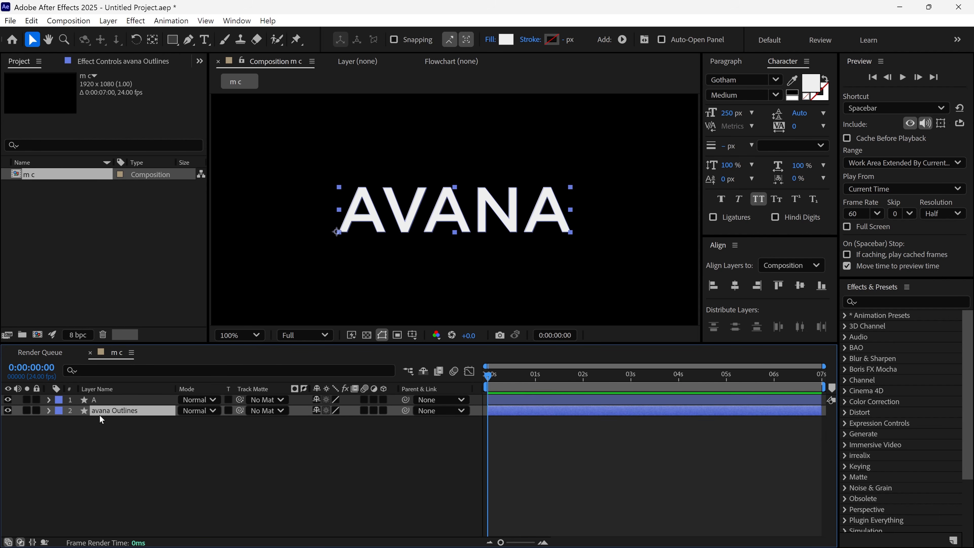
click(48, 411)
click(60, 421)
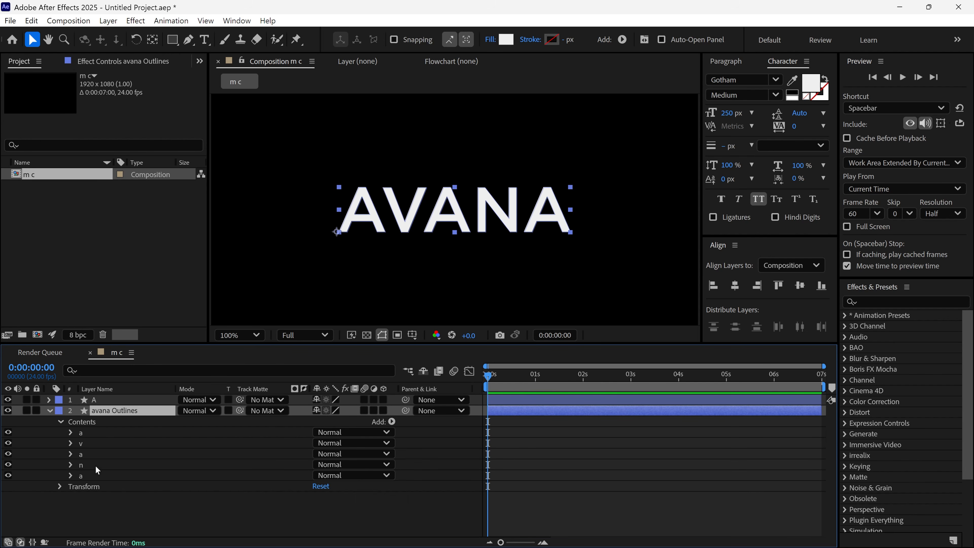
click(86, 478)
key(Delete)
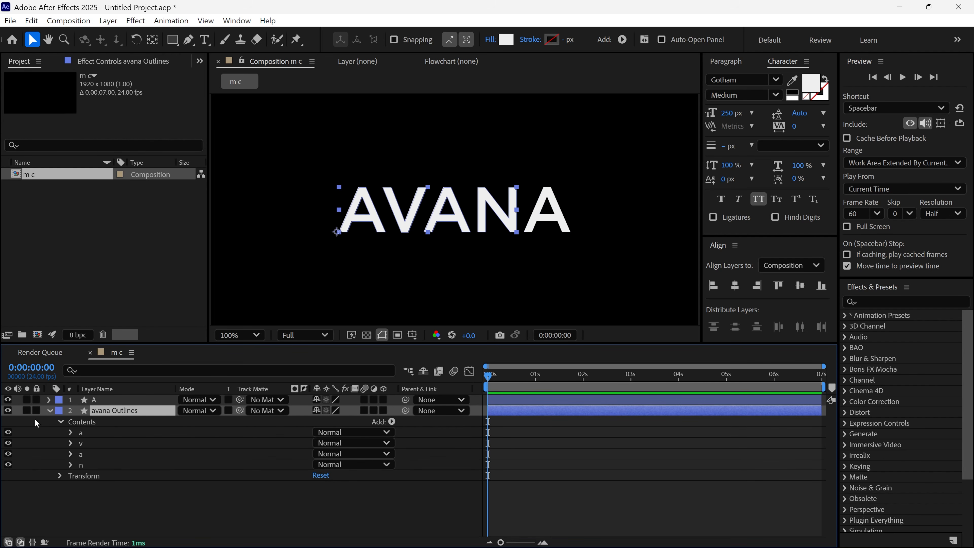
click(27, 412)
click(50, 411)
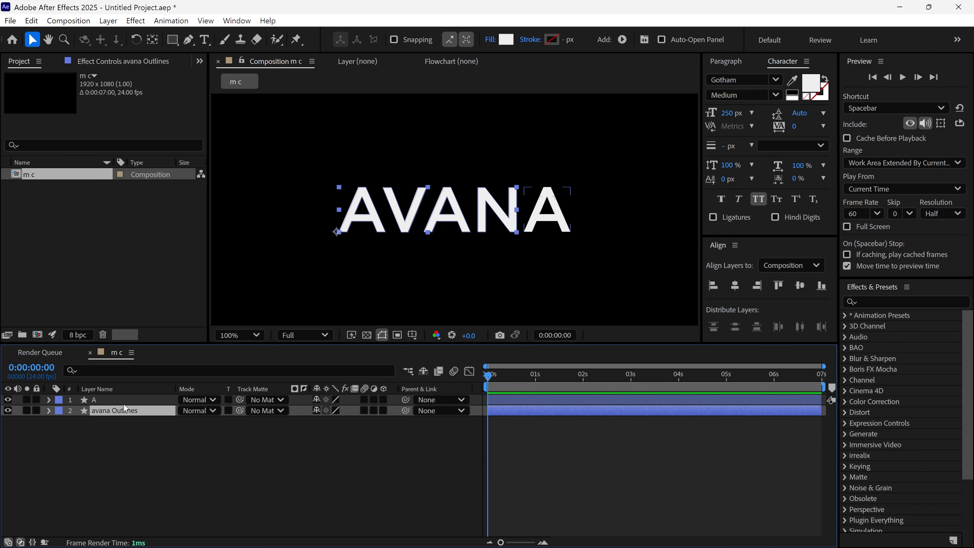
Set layer A's opacity to 50% and lock the layer
click(123, 401)
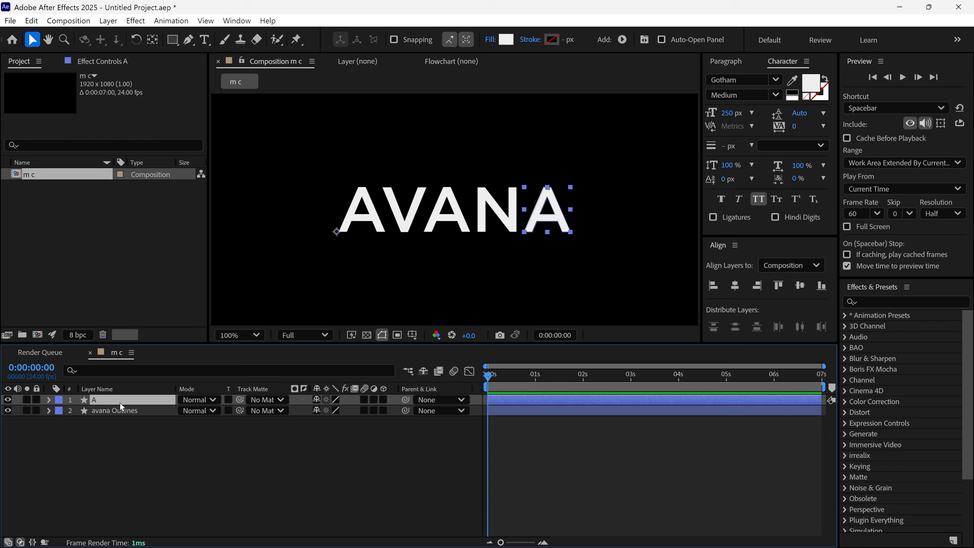
key(t)
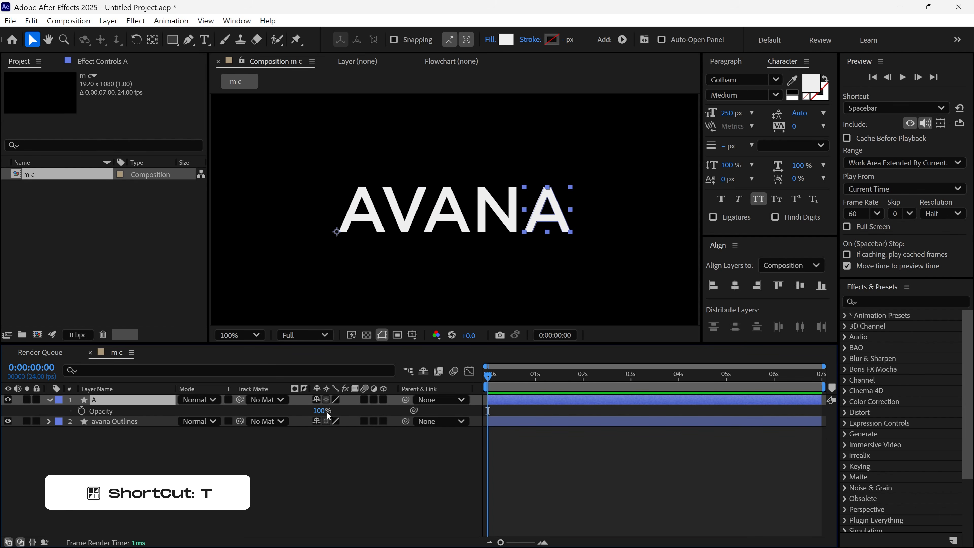
click(321, 410)
text(50)
key(Return)
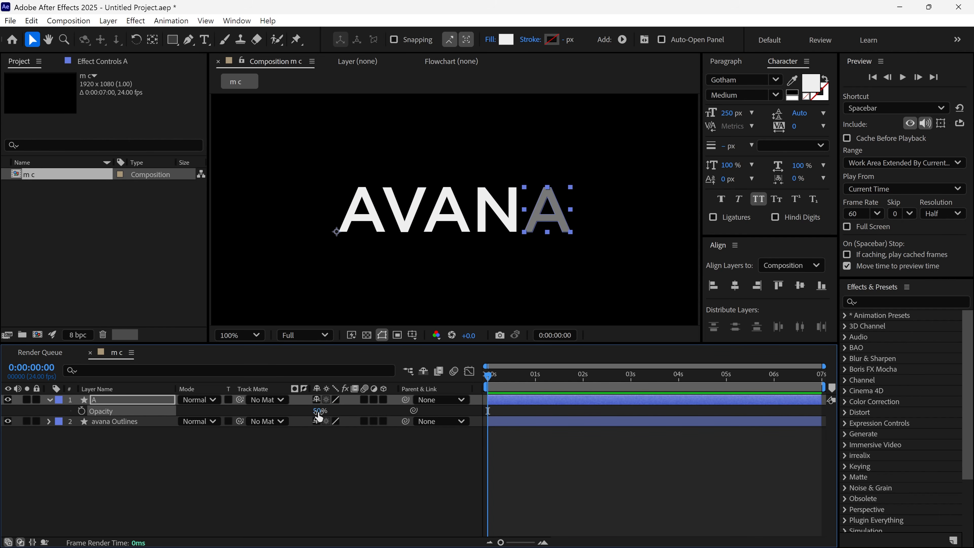
click(36, 399)
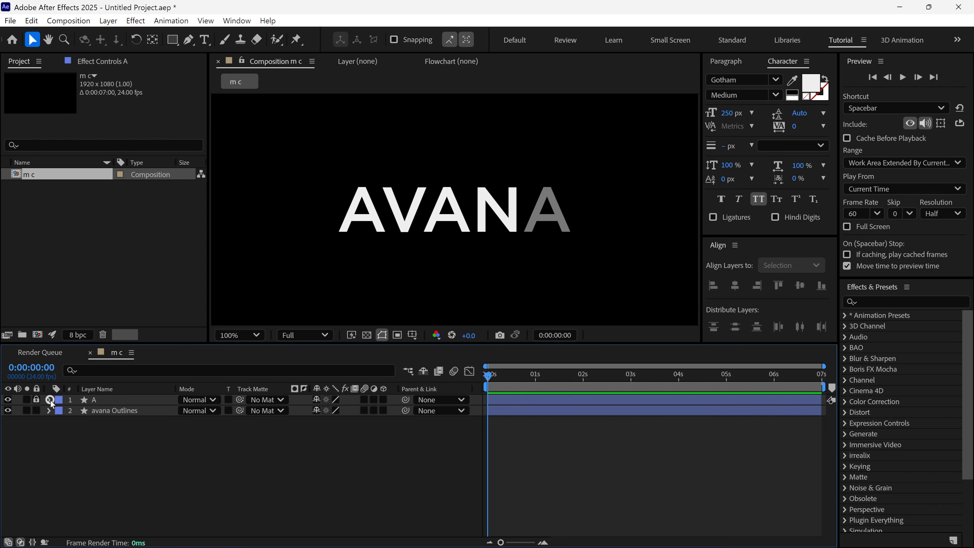
click(49, 400)
Show the rulers and place guides along the word's top and bottom edges and the first letter's left edge
key(ctrl+r)
key(period)
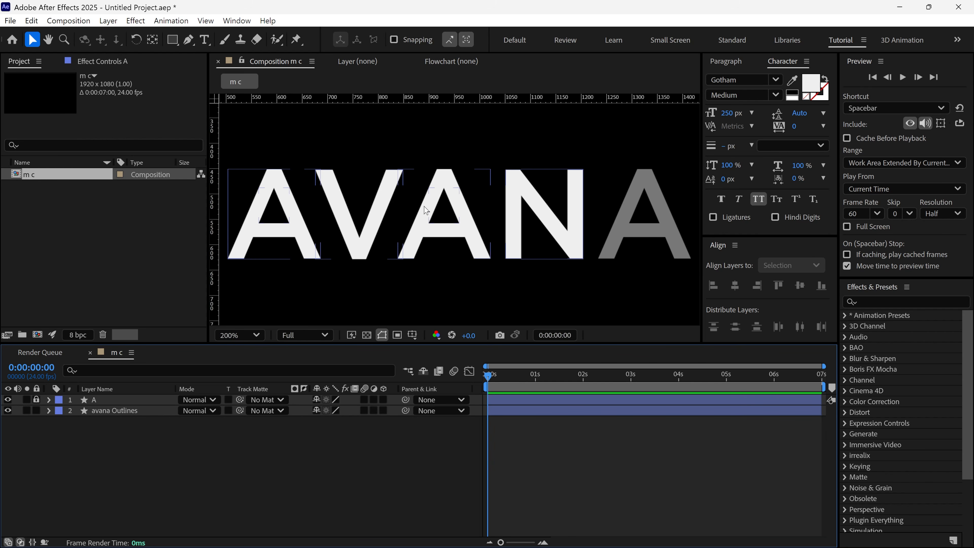
drag(421, 101, 421, 101)
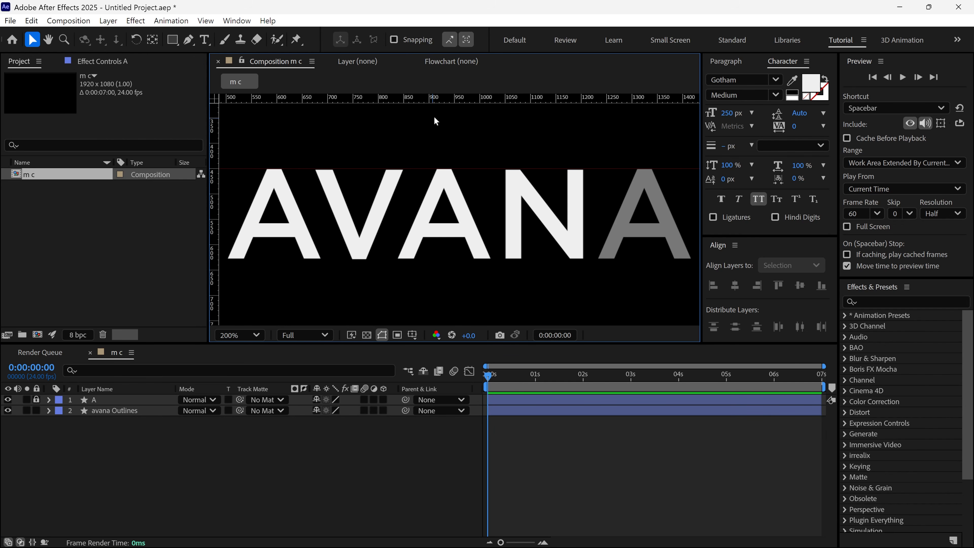
drag(421, 262, 421, 260)
drag(215, 213, 228, 212)
key(comma)
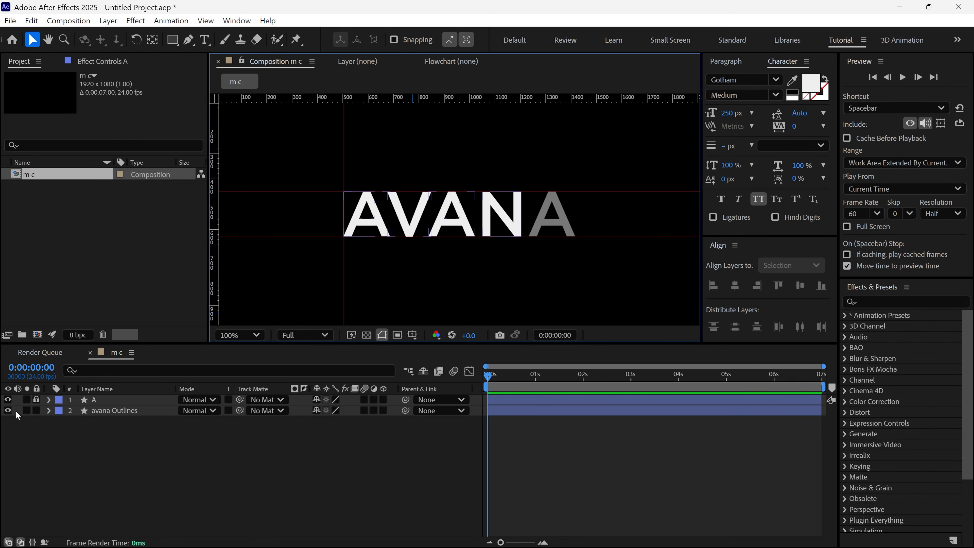
Hide the avana Outlines layer and turn off the rulers
click(8, 411)
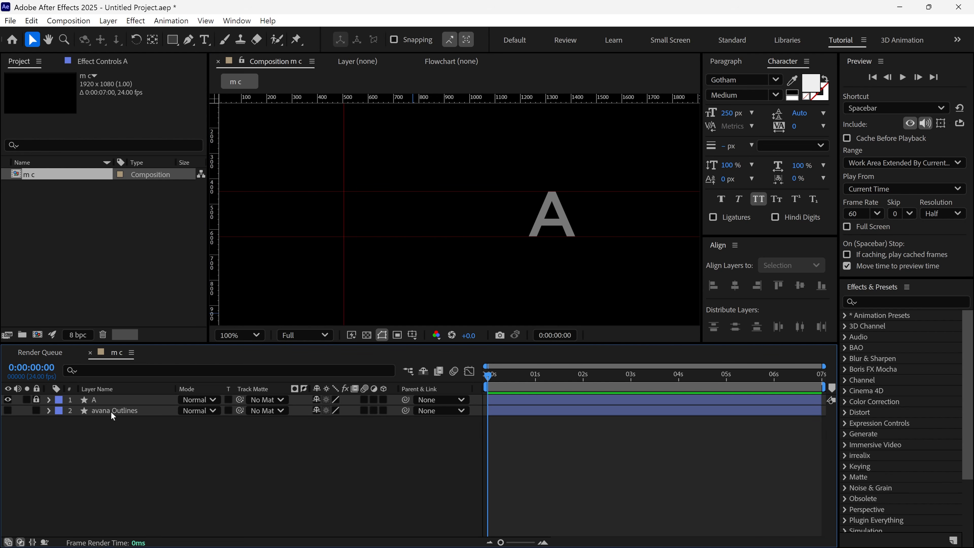
key(ctrl+r)
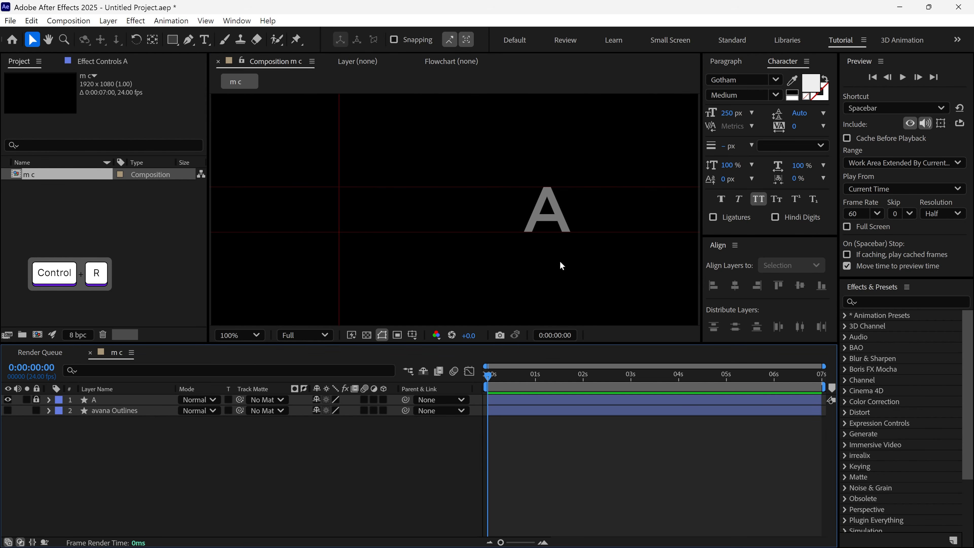
Set up the Pen tool for new shapes with the fill set to None
drag(573, 240, 467, 230)
key(period)
key(period)
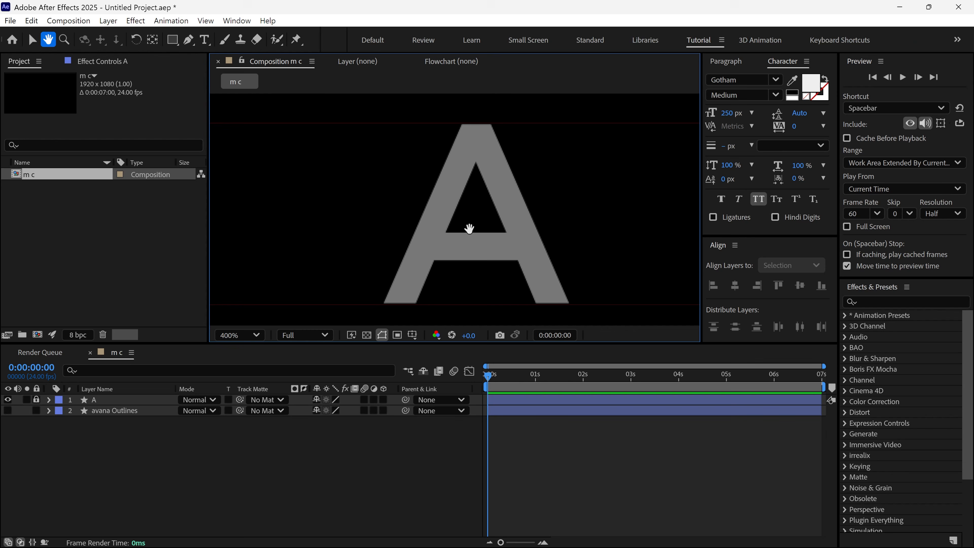
click(188, 40)
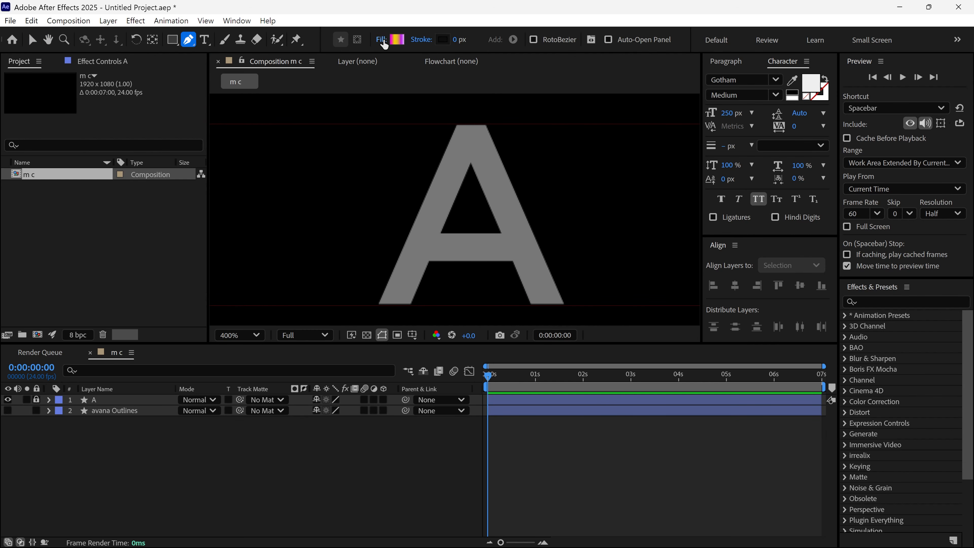
click(381, 39)
click(419, 247)
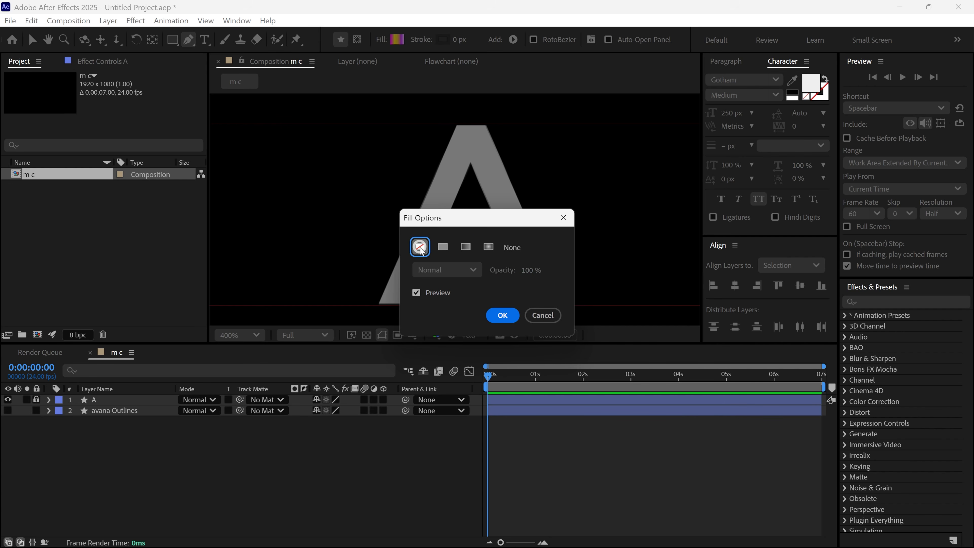
click(503, 316)
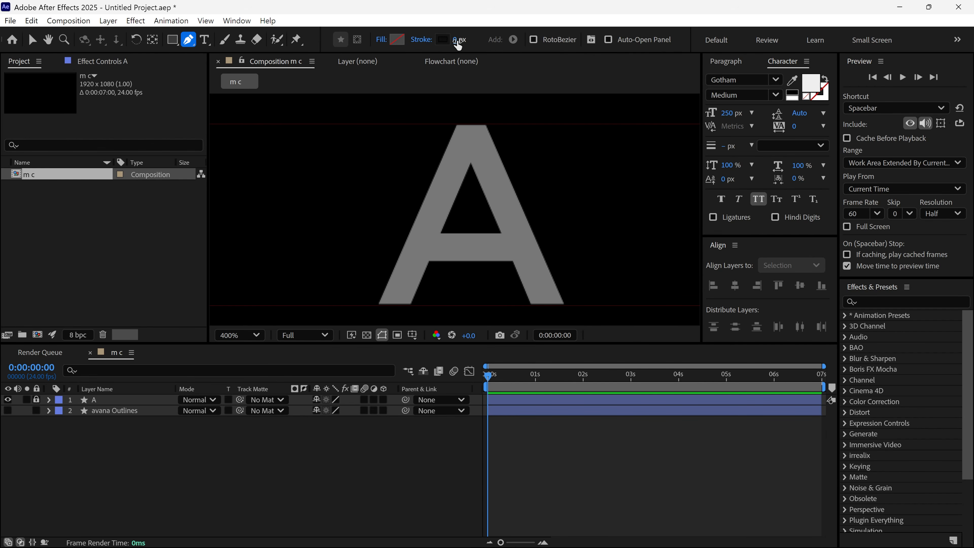
Set the shape stroke to red with a width of 13 px
click(443, 39)
mouse_move(453, 201)
mouse_down()
mouse_move(347, 200)
mouse_move(486, 201)
mouse_up()
click(596, 203)
drag(457, 39, 467, 39)
Draw an open inverted-V path over the faded letter A, from one foot through the apex to the other foot
click(391, 312)
click(471, 111)
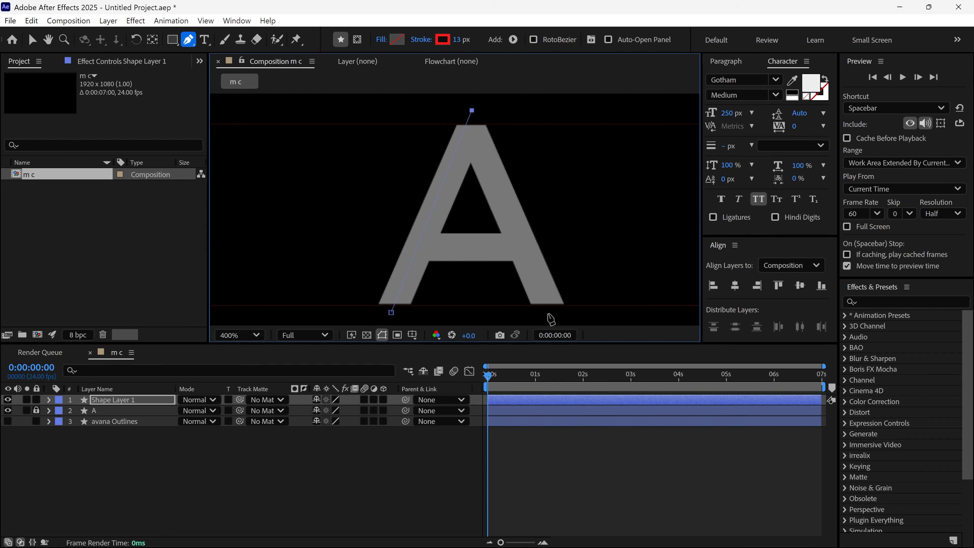
click(550, 313)
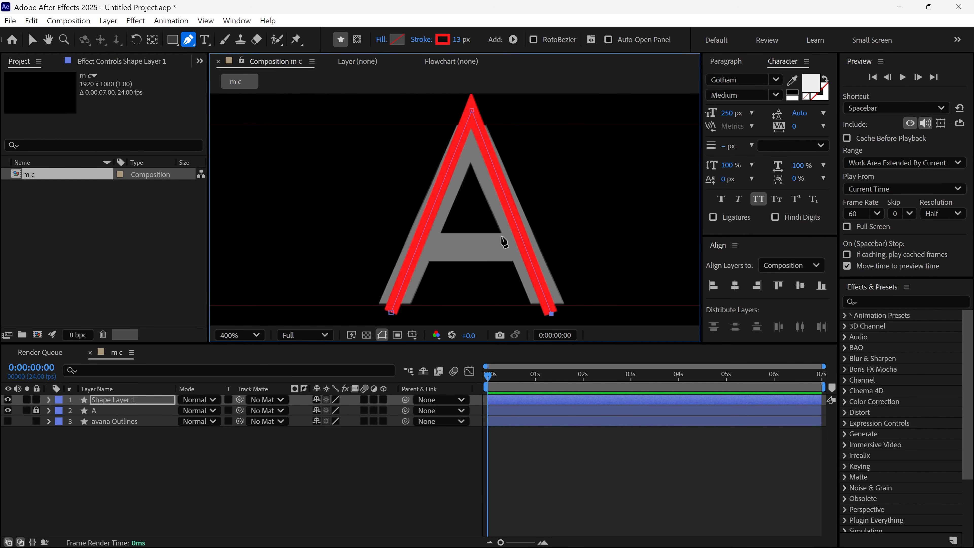
Set the inverted V's stroke width to 29 px and adjust its vertices to cover the letter's legs
drag(461, 43, 475, 42)
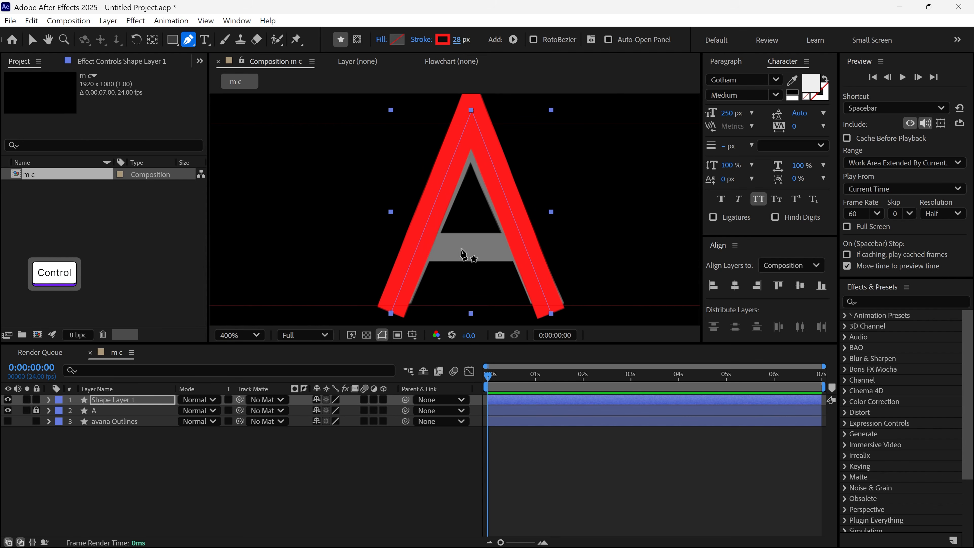
drag(471, 110, 473, 129)
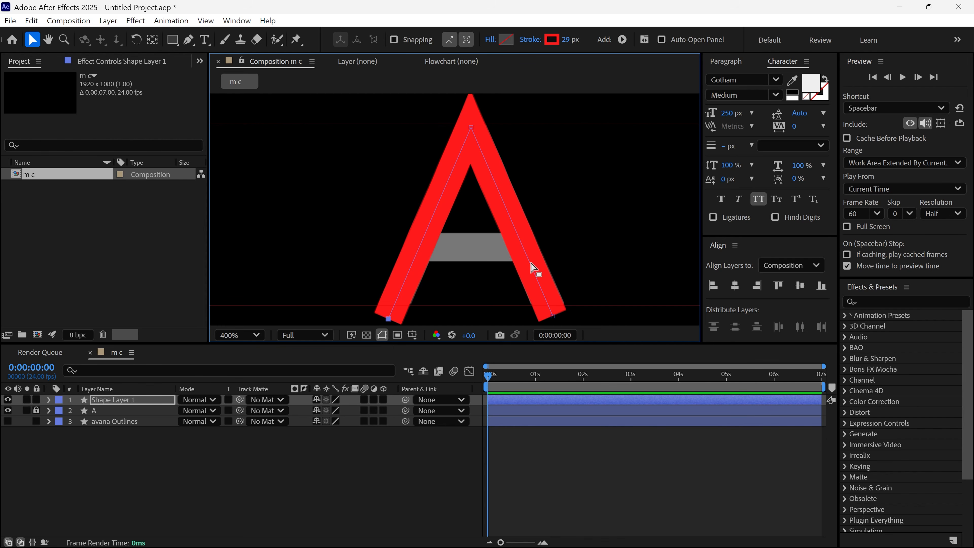
key(comma)
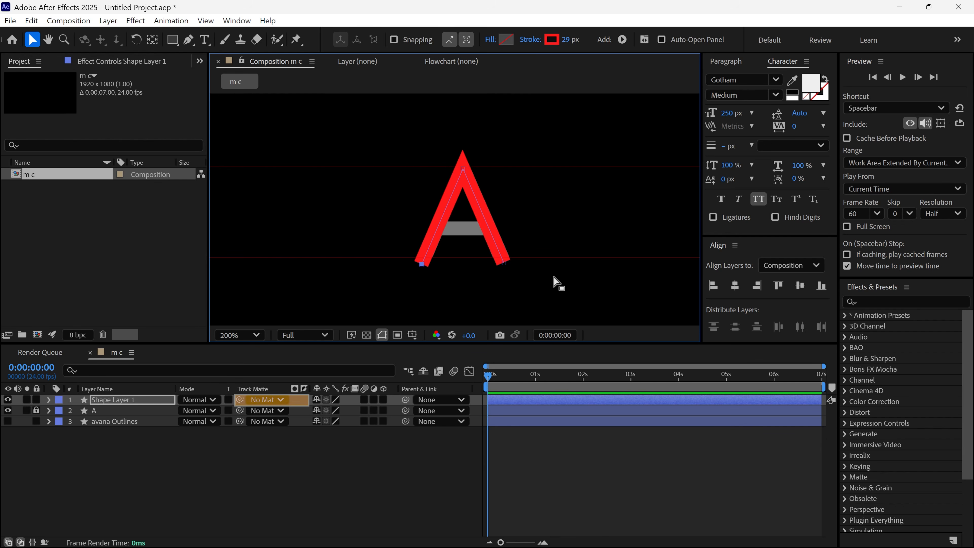
Rename the new inverted-V shape layer as WALK
key(shift+slash)
click(120, 401)
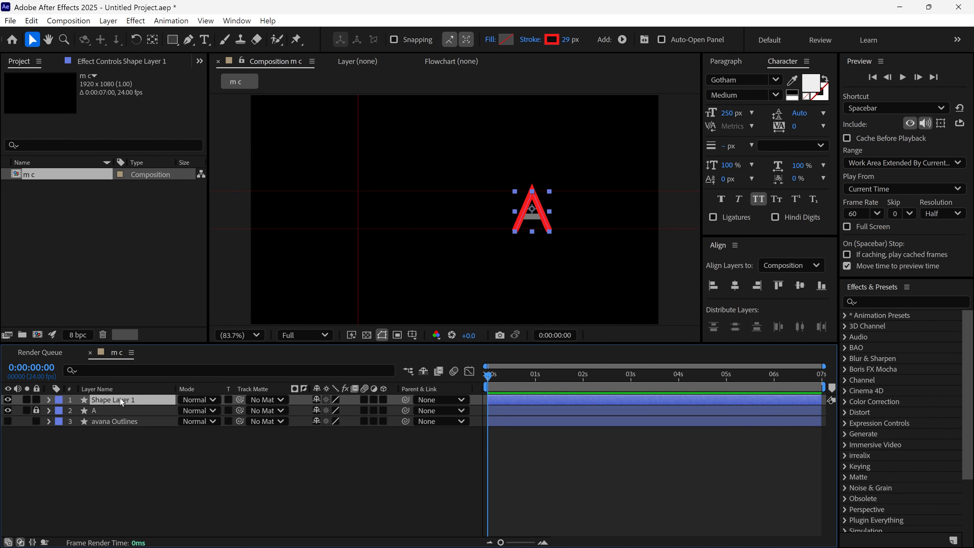
text(WALK)
key(Return)
click(124, 435)
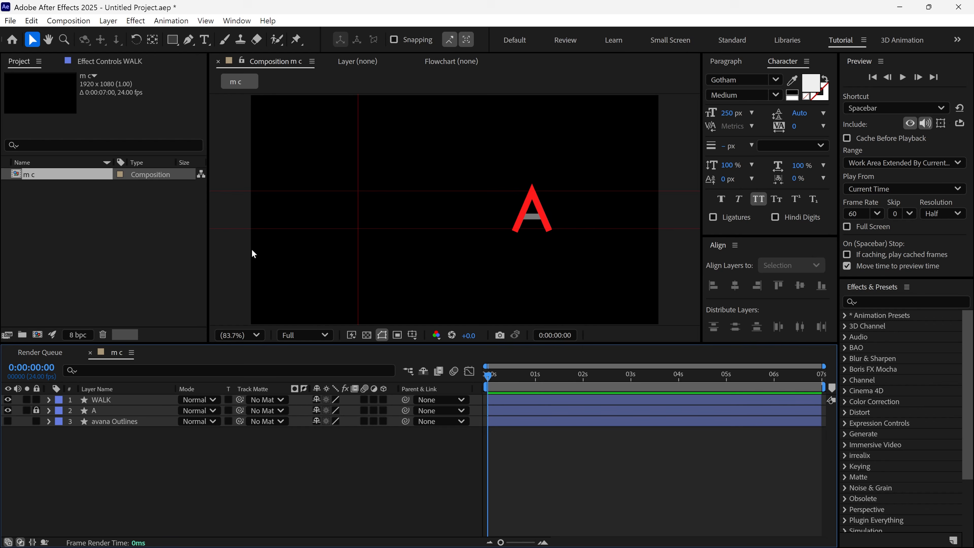
Set up the Rectangle tool with a solid white fill and a 0 px stroke
click(172, 39)
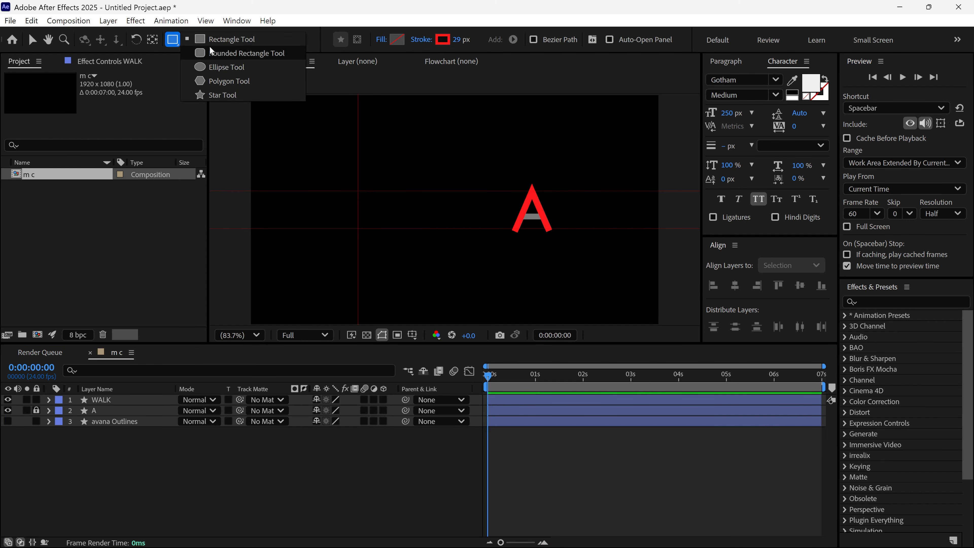
click(234, 39)
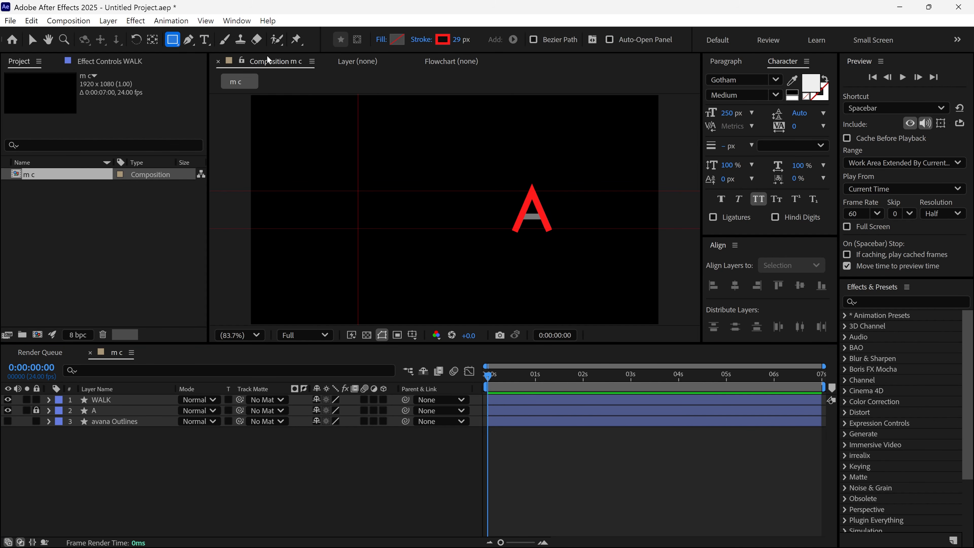
click(381, 39)
click(442, 246)
click(508, 321)
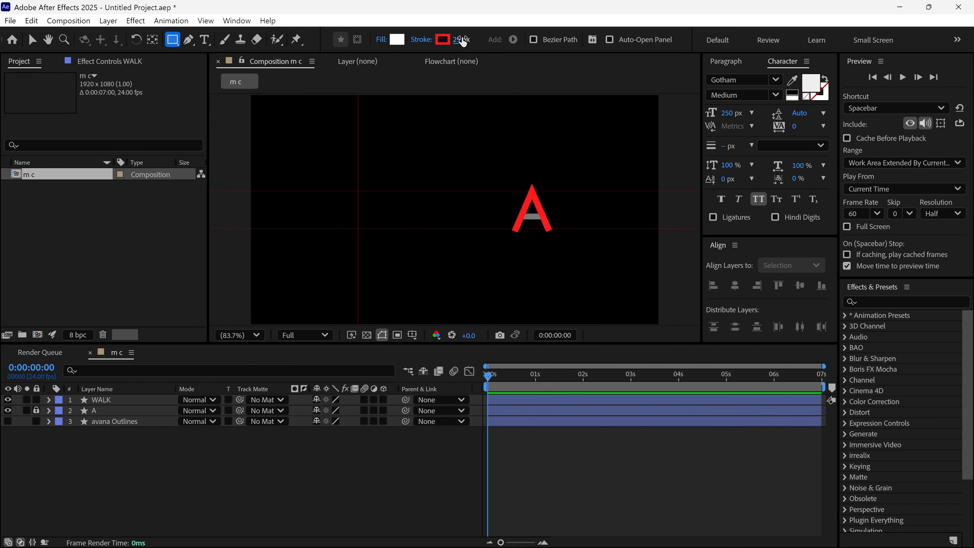
drag(460, 39, 425, 42)
Draw a wide rectangle between the two horizontal guides, spanning from before the vertical guide to past the letter A
key(grave)
drag(226, 266, 765, 357)
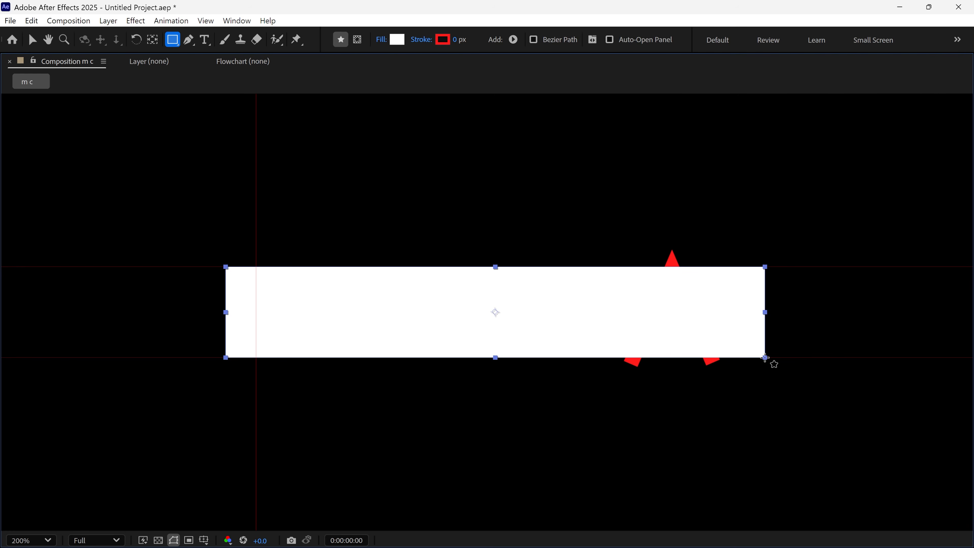
key(grave)
key(v)
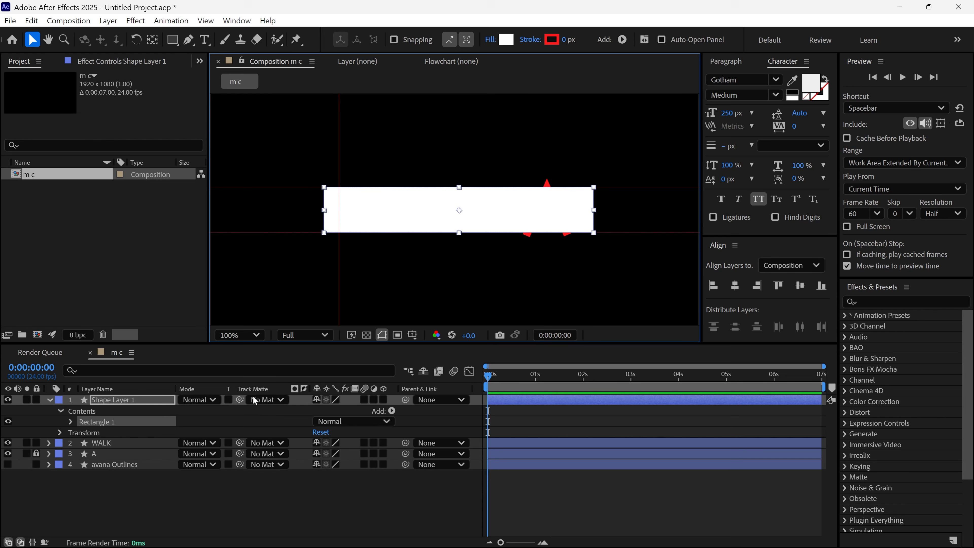
Rename the rectangle's shape layer as Reveal Walk
click(49, 399)
key(Return)
text(Reve)
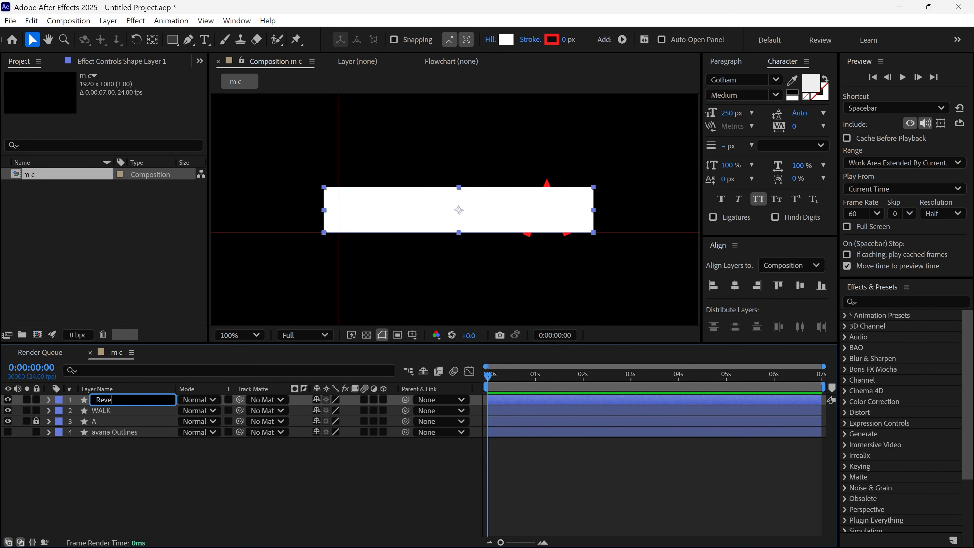
text(al Walk)
key(Return)
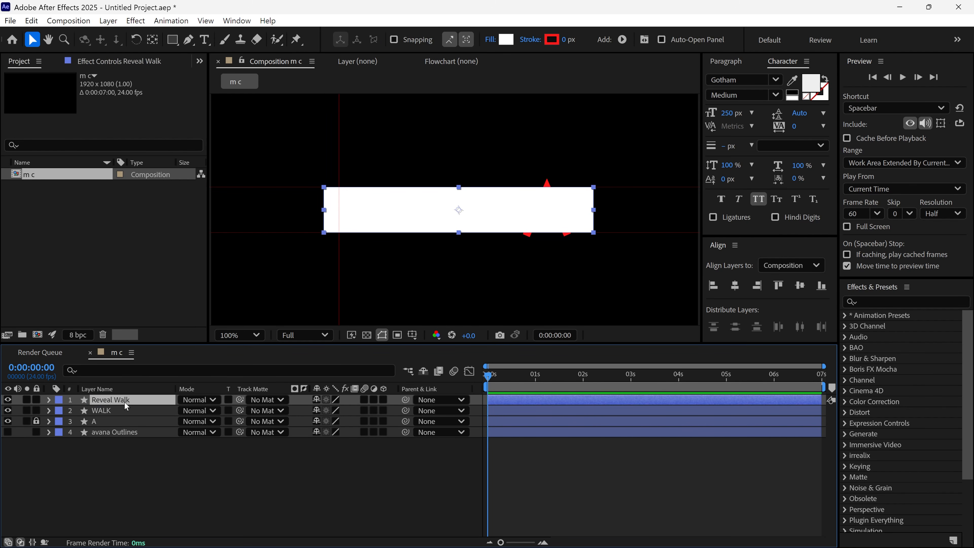
Use the Reveal Walk layer as the track matte of the WALK layer
click(119, 411)
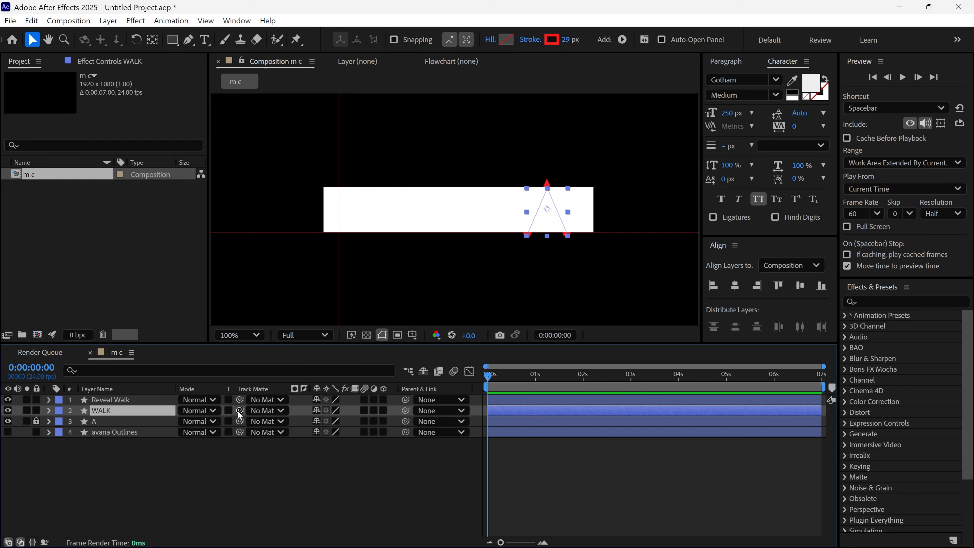
drag(240, 410, 141, 403)
key(F2)
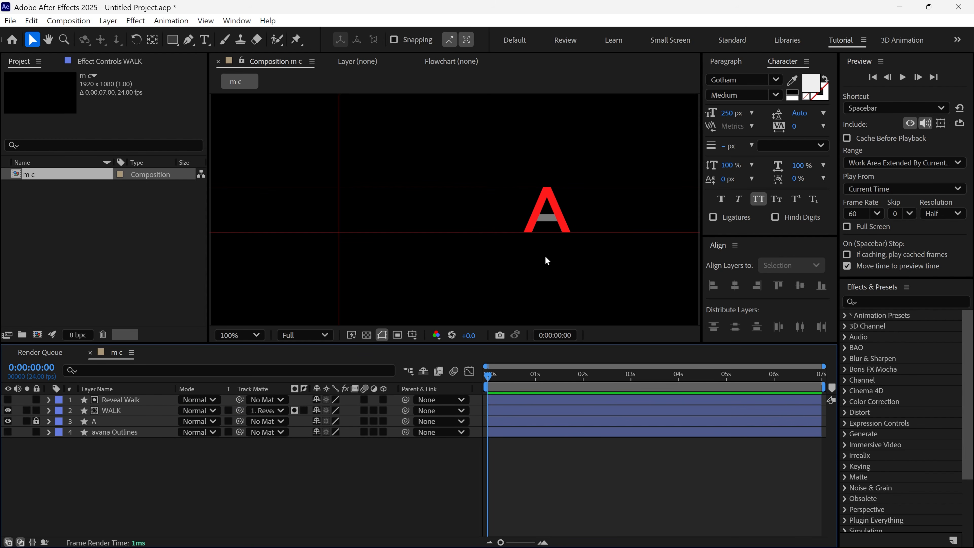
Test the matte by moving the WALK shape away from the letter A, and undo the move
drag(530, 229, 419, 245)
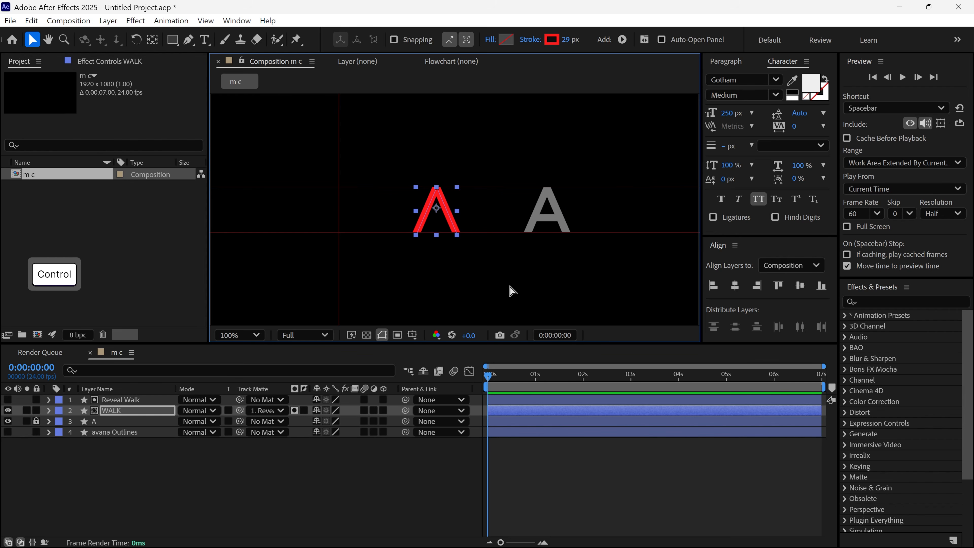
key(ctrl+z)
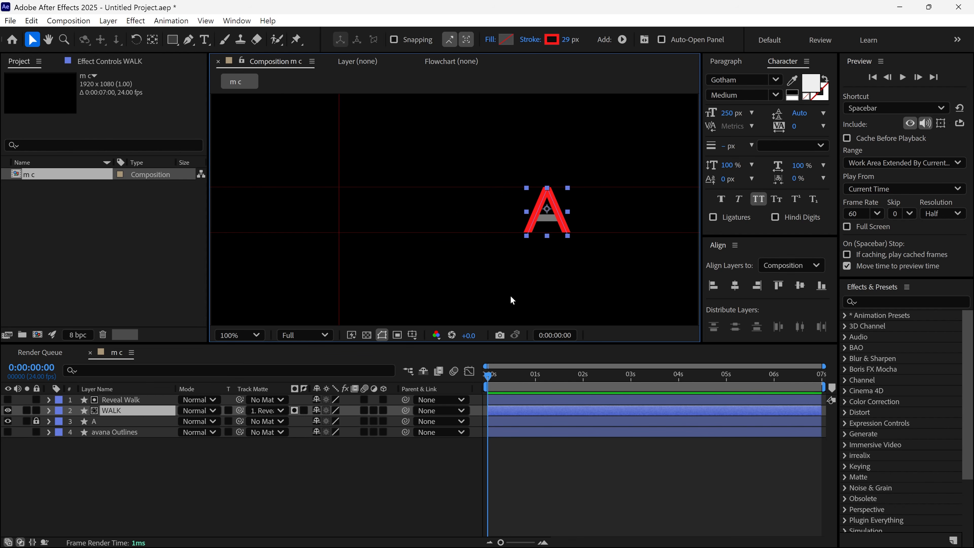
Lock the Reveal Walk layer and enable keyframing on the WALK layer's Path at 0 seconds
click(36, 401)
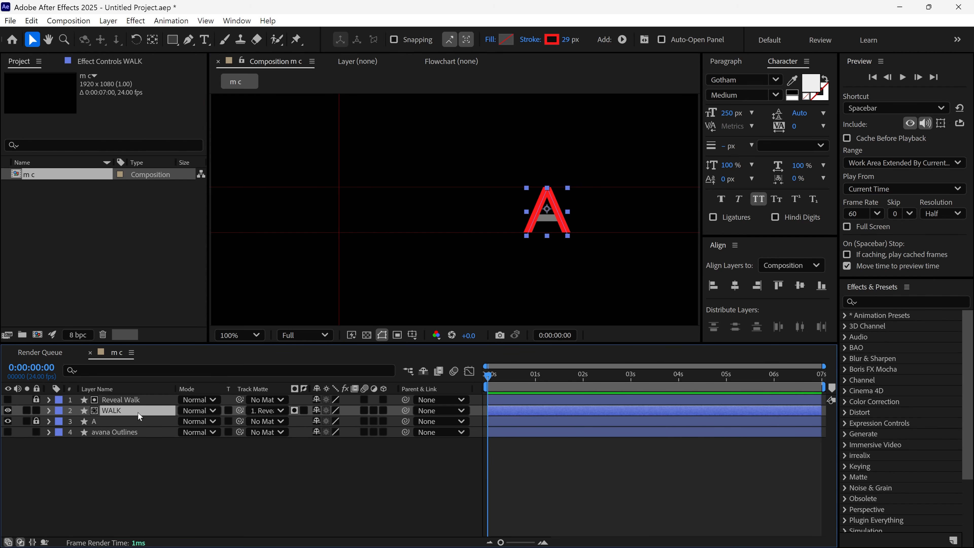
click(168, 371)
text(path)
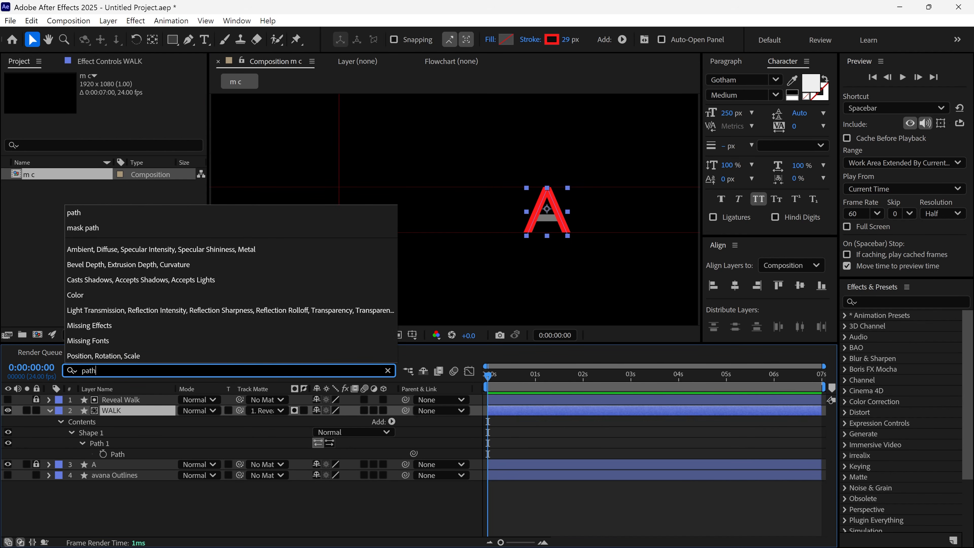
click(124, 453)
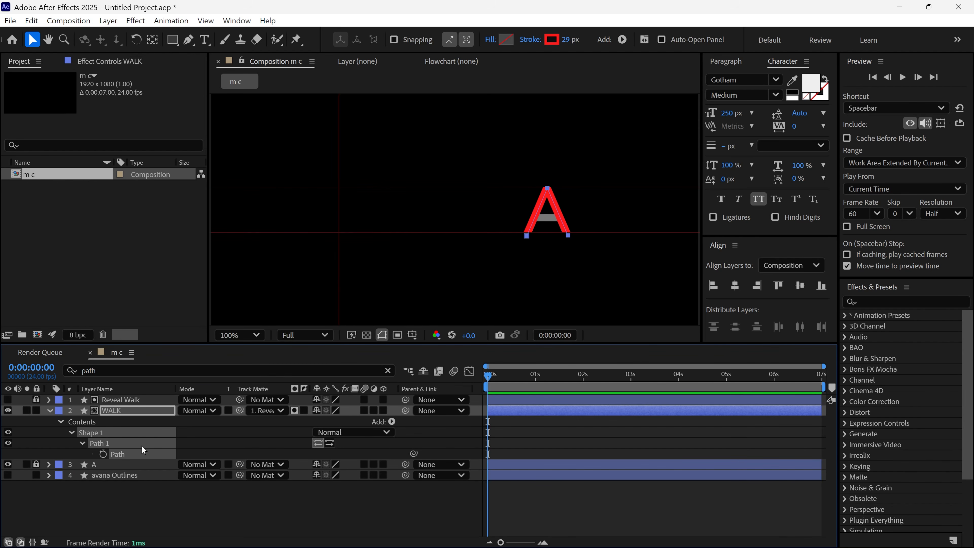
click(103, 454)
Move the entire WALK path over to the vertical guide so its apex sits near the guide
double_click(527, 238)
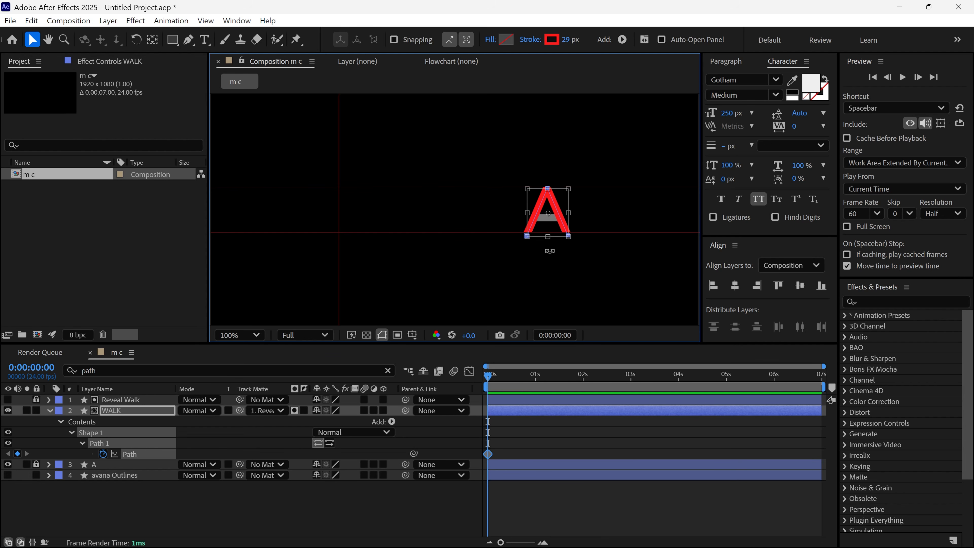
drag(552, 232, 341, 244)
scroll(361, 181, up, 2)
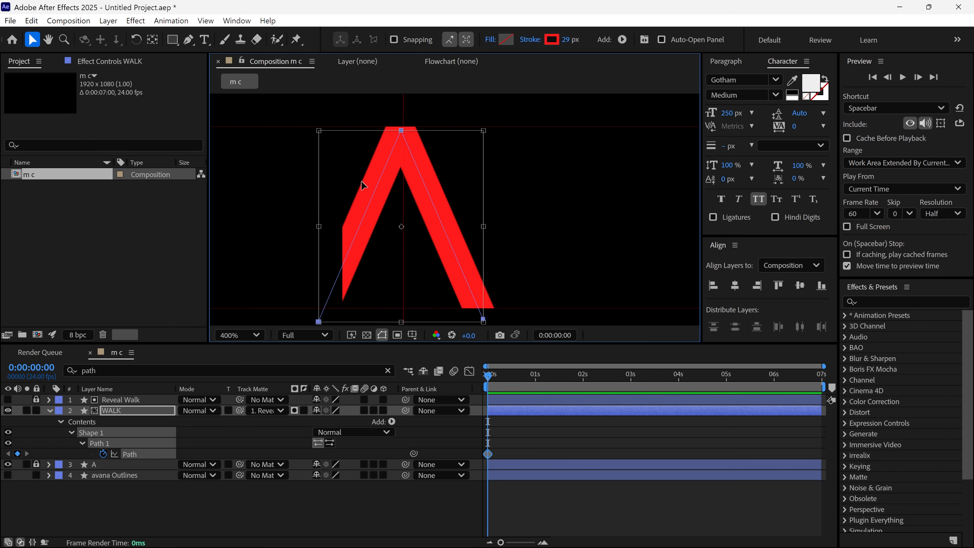
Bring both foot vertices of the WALK path together on the vertical guide to form a single upright leg
key(p)
click(190, 42)
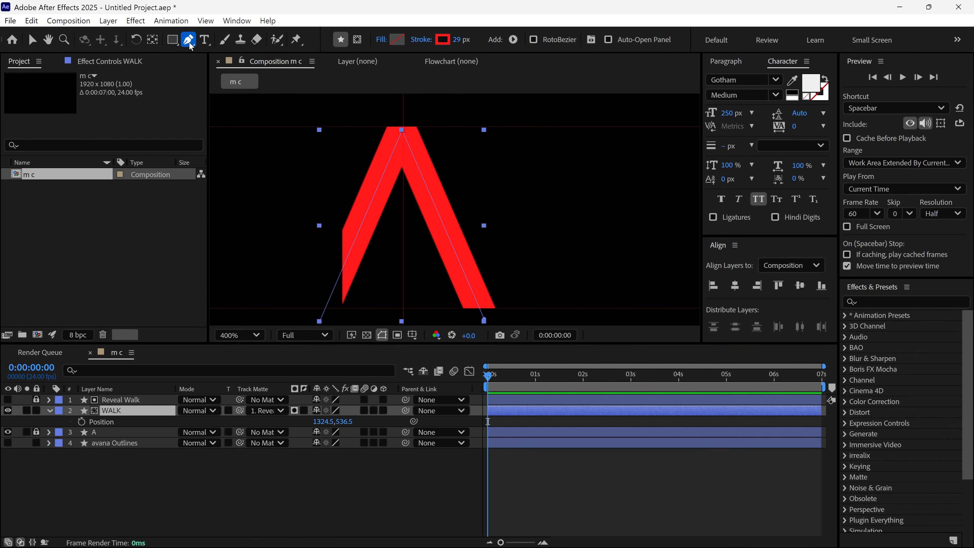
drag(319, 321, 403, 321)
drag(484, 321, 402, 321)
key(v)
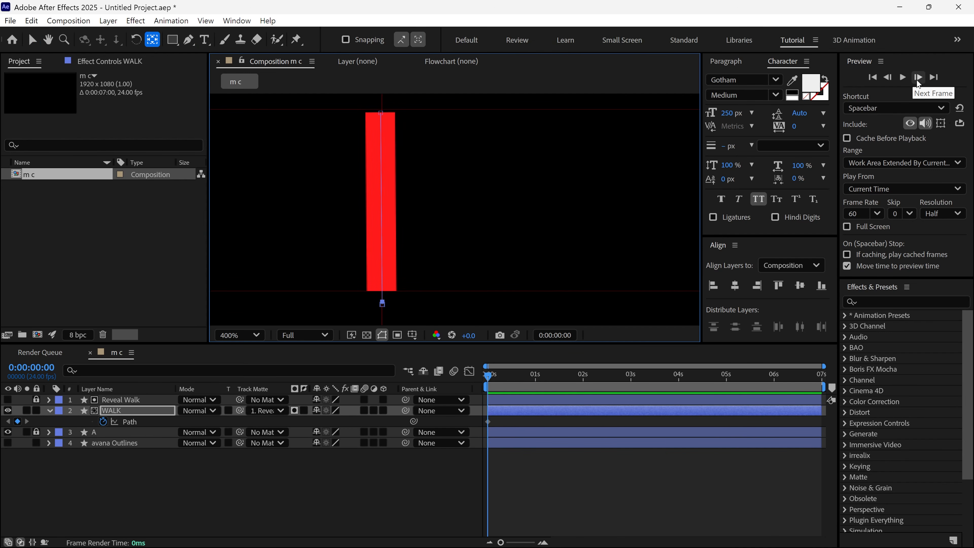
At frame 10, move one foot vertex of the WALK path forward and up, leaving the other foot planted
click(918, 77)
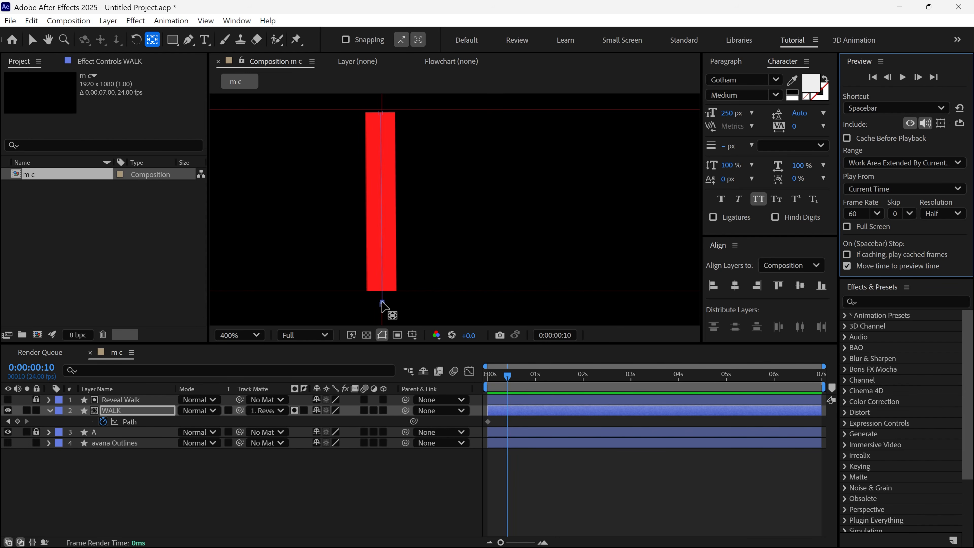
key(v)
drag(382, 304, 442, 274)
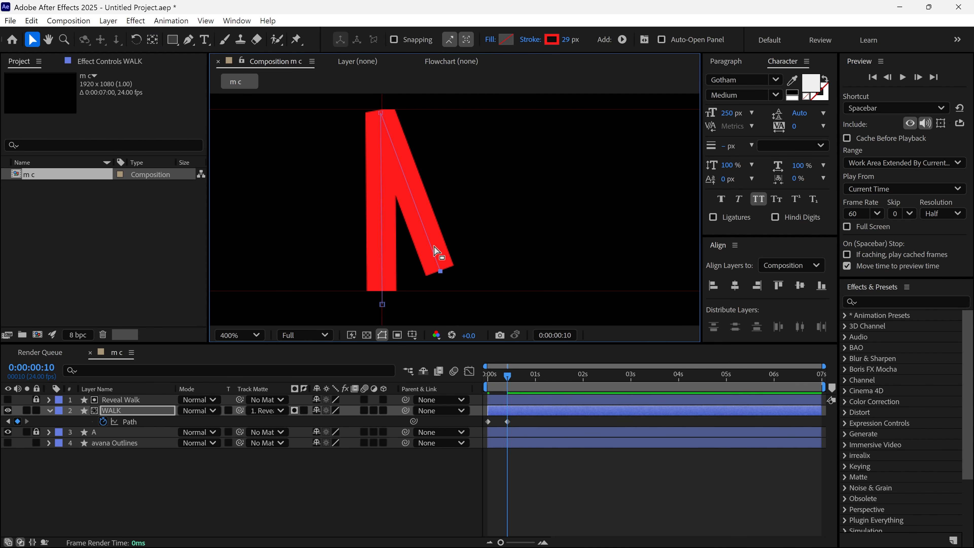
Add a knee vertex to the raised leg, bend the leg at that knee, and shift the apex forward at frame 10
click(187, 40)
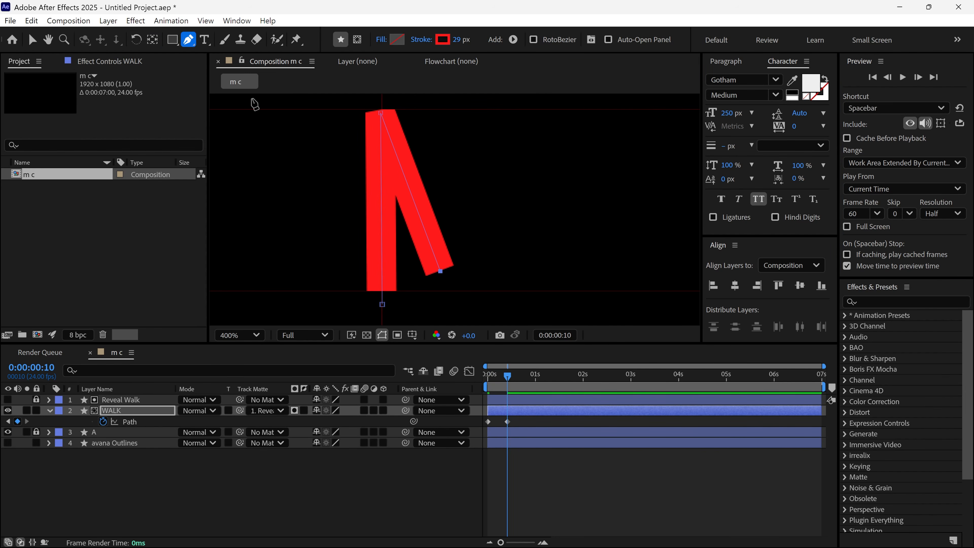
click(408, 189)
key(v)
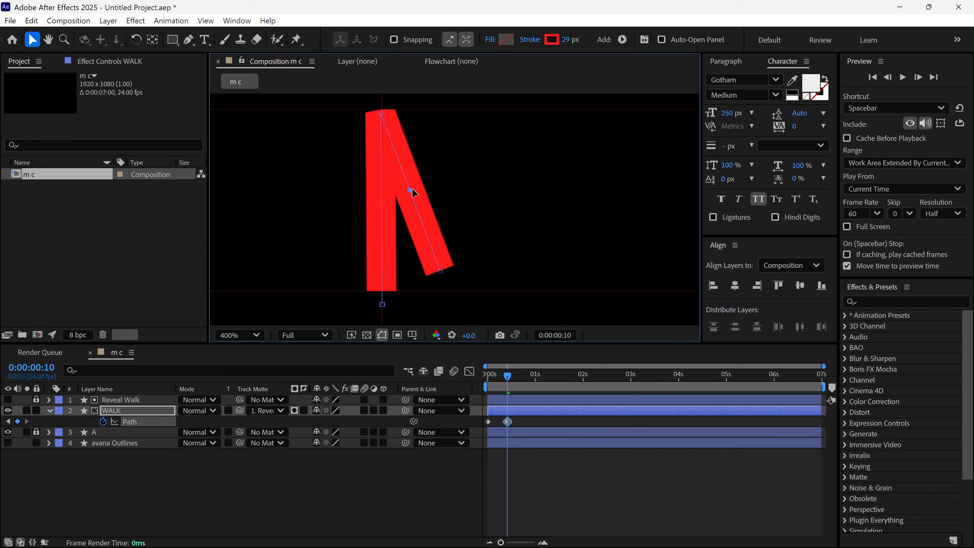
drag(412, 188, 445, 205)
mouse_move(440, 271)
mouse_down()
mouse_move(412, 283)
mouse_move(416, 259)
mouse_up()
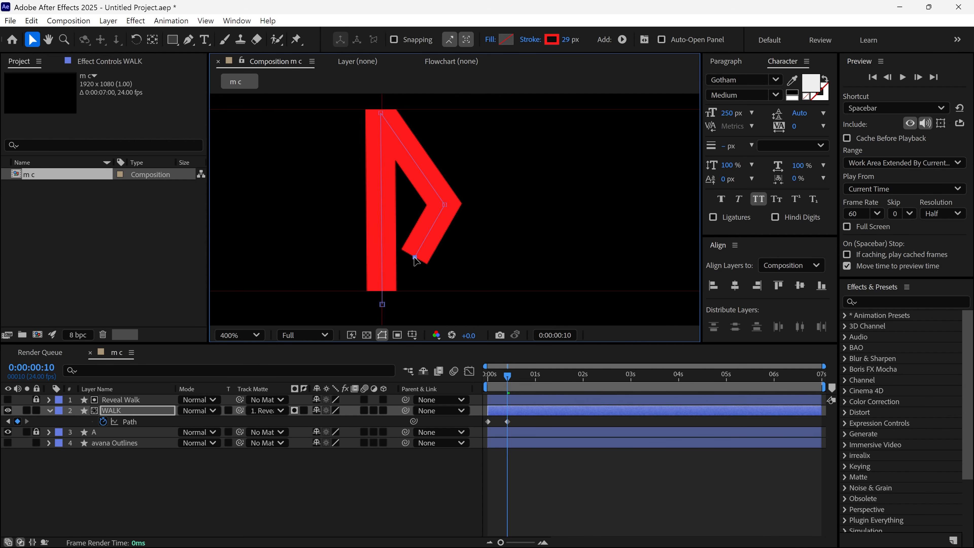
drag(380, 113, 404, 113)
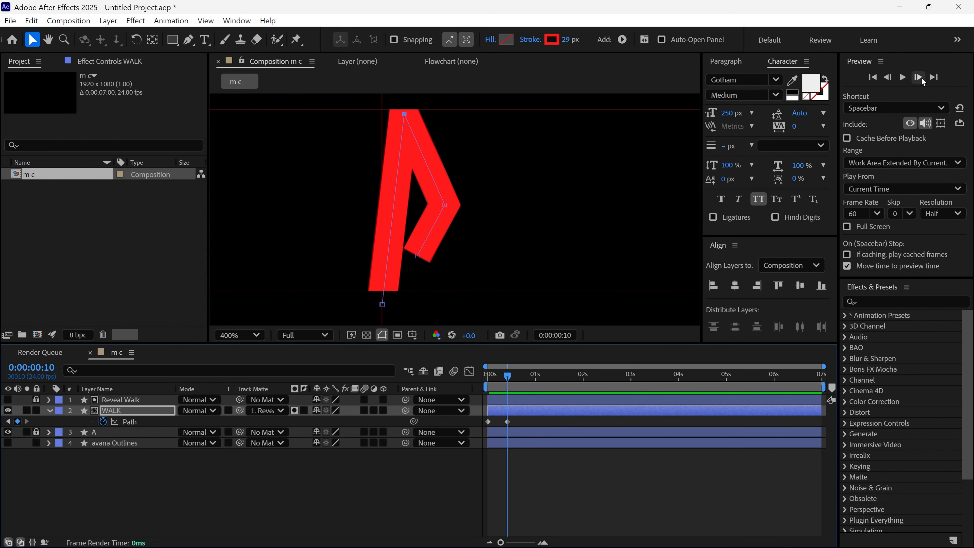
At frame 20, move the WALK path's apex and knee forward and plant the raised foot ahead in a full stride
click(919, 77)
click(918, 77)
click(918, 77)
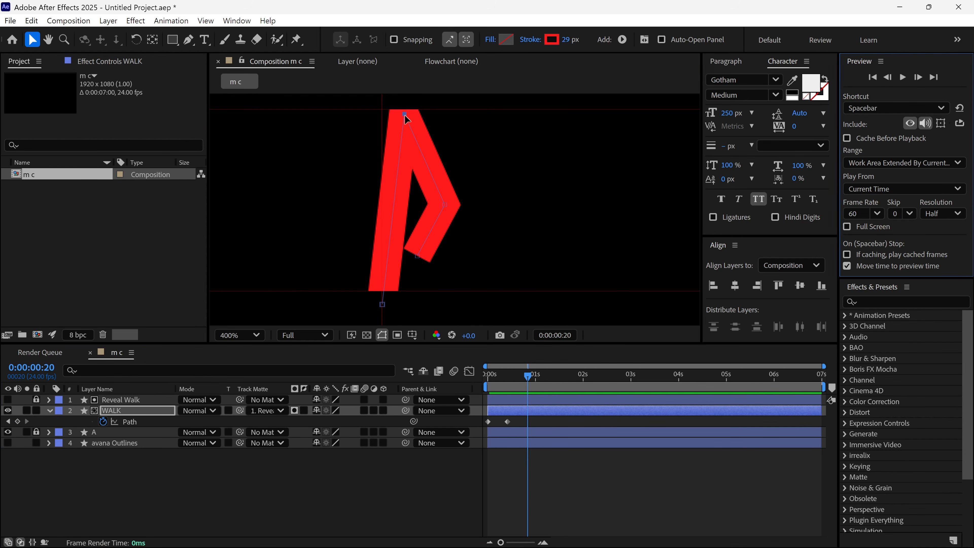
drag(405, 115, 433, 110)
drag(444, 205, 468, 204)
drag(418, 256, 501, 304)
key(g)
click(468, 204)
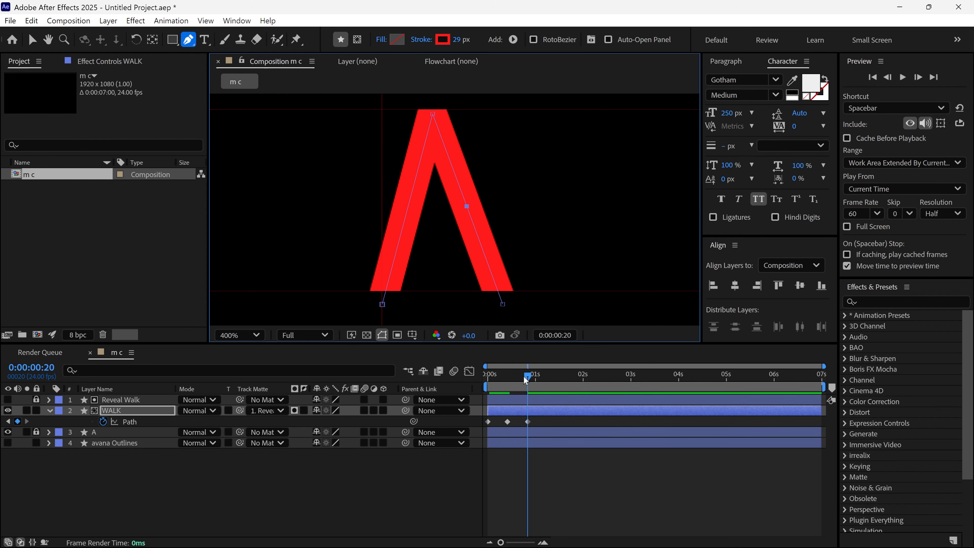
Preview the first stride of the walk from the start of the composition
drag(527, 377, 481, 388)
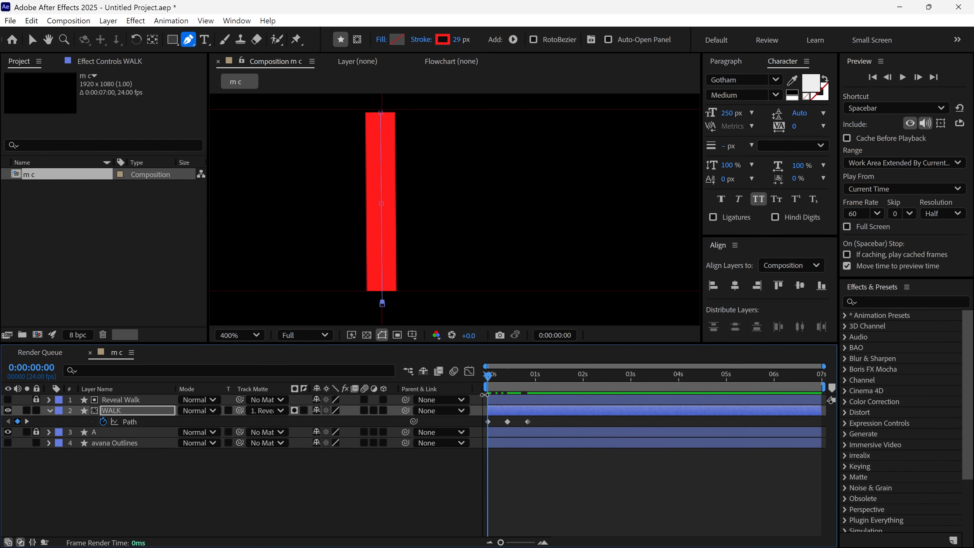
key(space)
key(space)
At 0:00:01:06, move the WALK apex above the front foot and lift the rear foot with a bent knee
key(v)
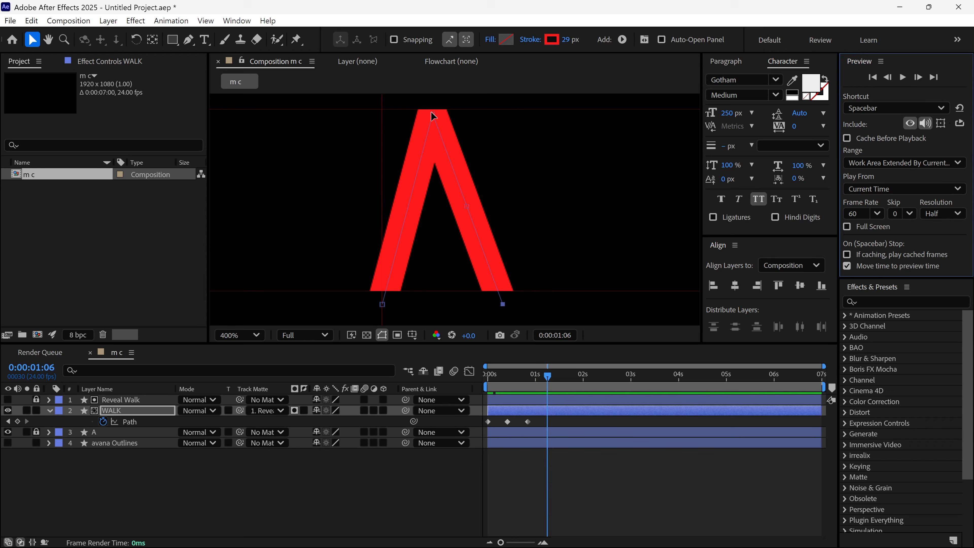
drag(432, 115, 495, 103)
key(g)
key(a)
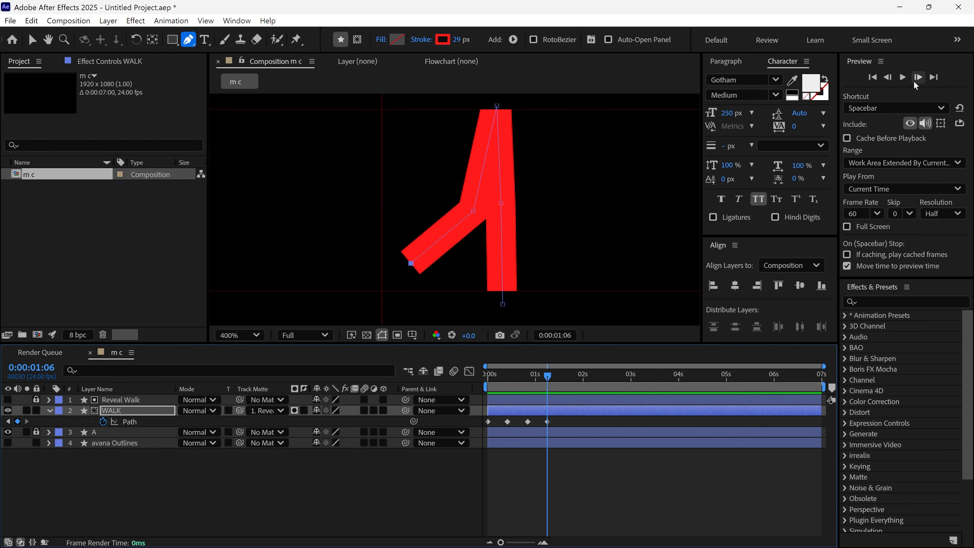
click(914, 82)
click(914, 82)
click(914, 82)
drag(496, 106, 544, 106)
drag(473, 210, 535, 202)
drag(411, 264, 518, 238)
drag(535, 202, 563, 198)
drag(500, 203, 528, 204)
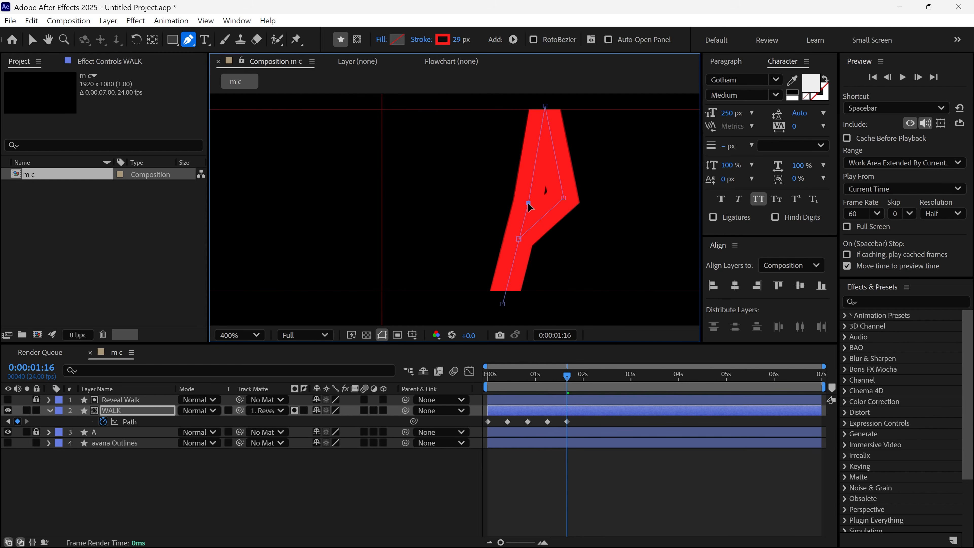
mouse_move(566, 376)
mouse_down()
mouse_move(551, 378)
mouse_move(566, 378)
mouse_up()
click(917, 78)
click(917, 78)
click(917, 78)
key(v)
drag(544, 107, 566, 103)
drag(528, 203, 537, 203)
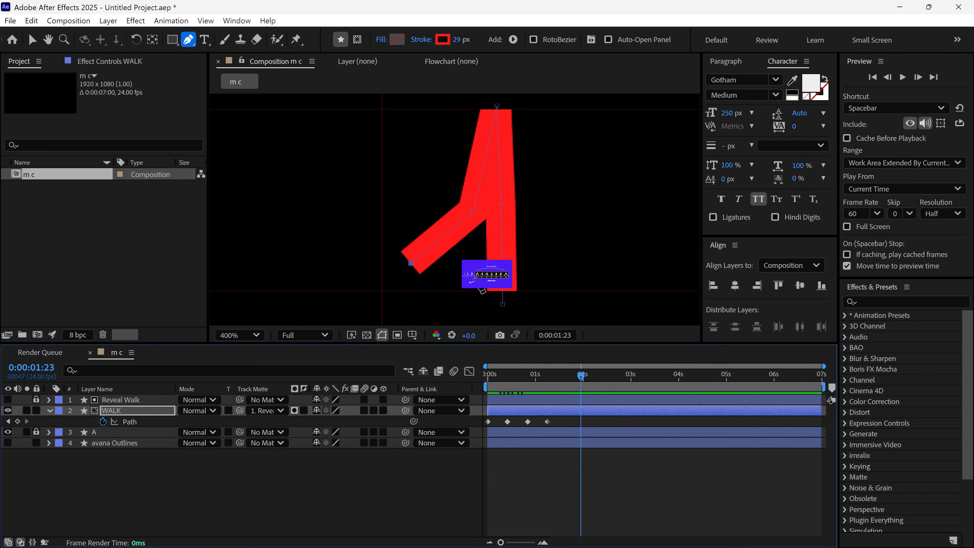
Add a path keyframe to WALK at 0:00:01:16 and move the apex forward past the planted foot
click(7, 421)
click(918, 78)
click(917, 78)
click(17, 421)
key(v)
drag(496, 106, 545, 106)
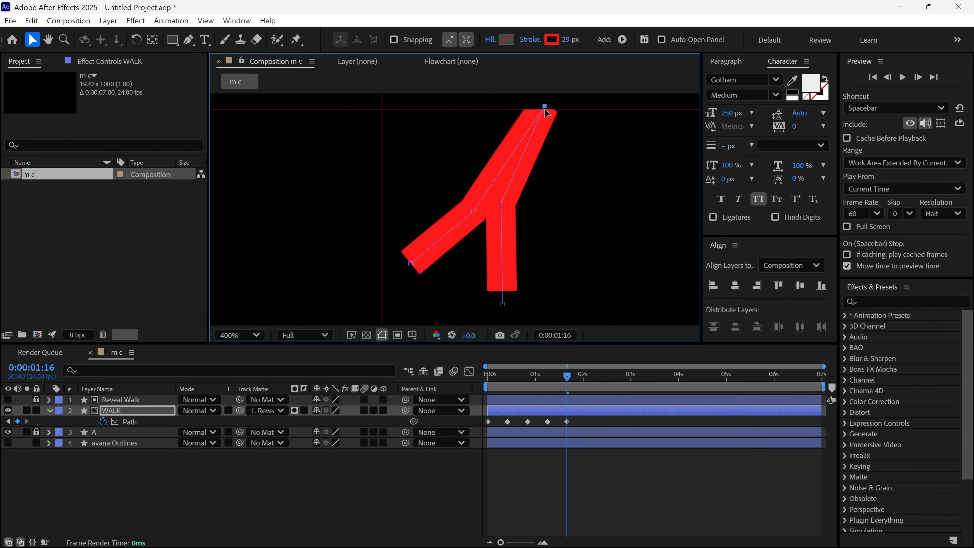
At 0:00:01:16, swing the rear leg forward with its knee bent ahead, and shift the planted leg's knee forward
drag(474, 211, 529, 205)
drag(408, 259, 518, 239)
key(g)
drag(529, 205, 564, 198)
drag(500, 203, 524, 204)
drag(566, 376, 557, 387)
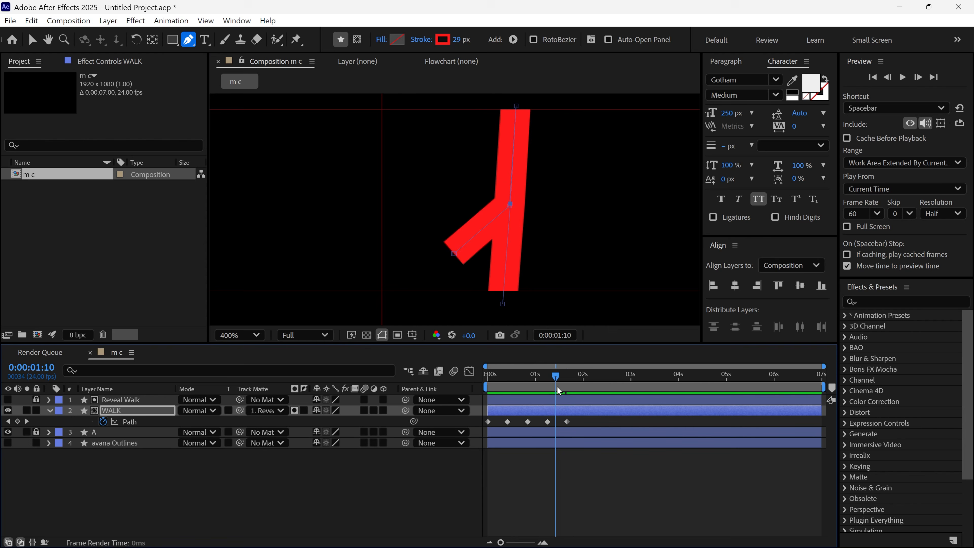
Ten frames after the 0:00:01:16 keyframe, move the WALK apex forward and extend the raised leg into a long stride
click(26, 422)
click(916, 79)
click(917, 79)
key(v)
drag(545, 107, 567, 104)
drag(524, 204, 598, 199)
drag(518, 239, 639, 303)
drag(598, 199, 604, 199)
Preview the WALK layer's full walk toward the final letter A
drag(587, 377, 518, 395)
key(space)
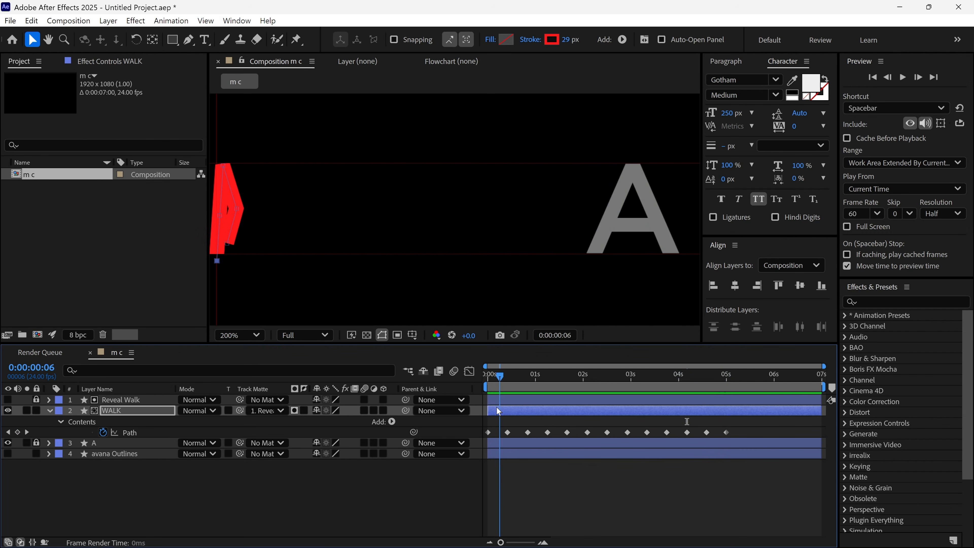
key(g)
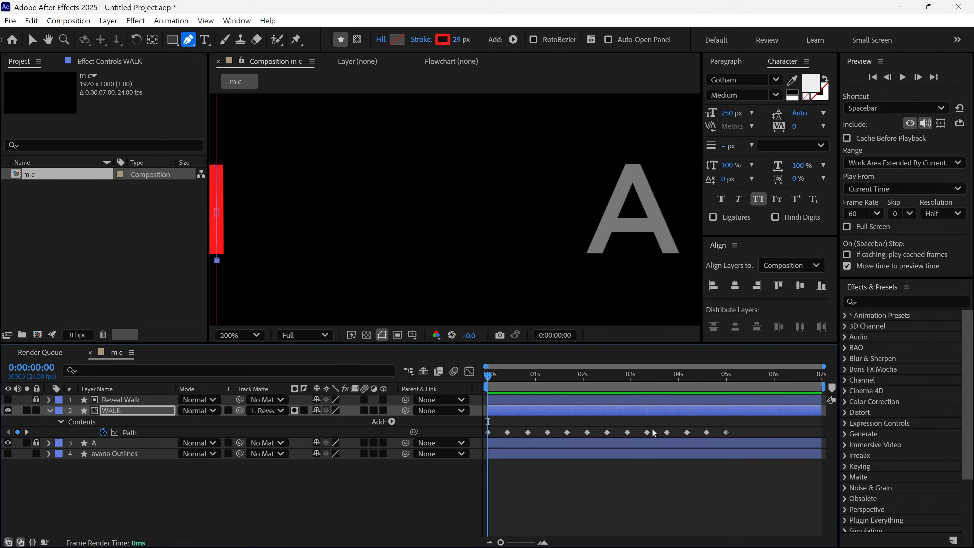
key(space)
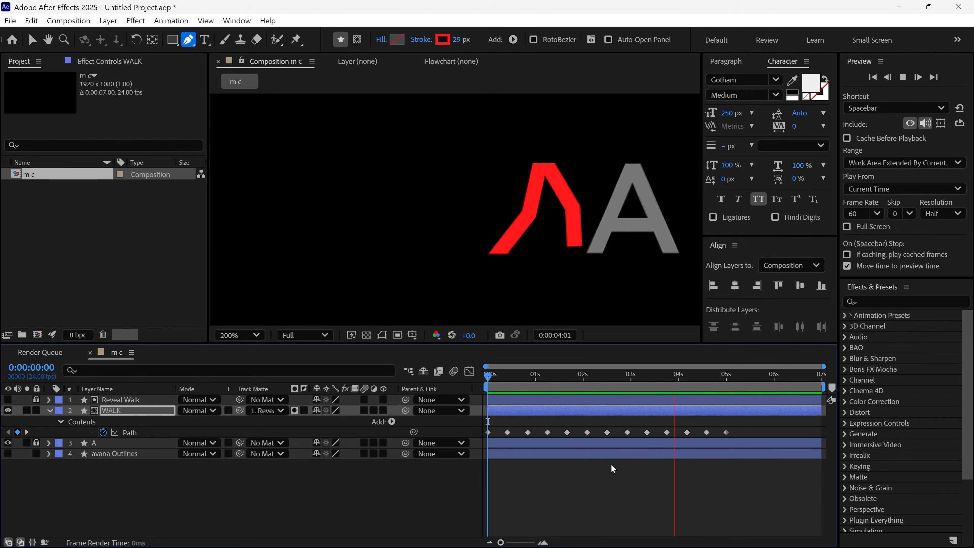
Ease the final WALK path keyframe and shift the last two keyframes later to slow the ending
drag(641, 379, 723, 399)
click(728, 429)
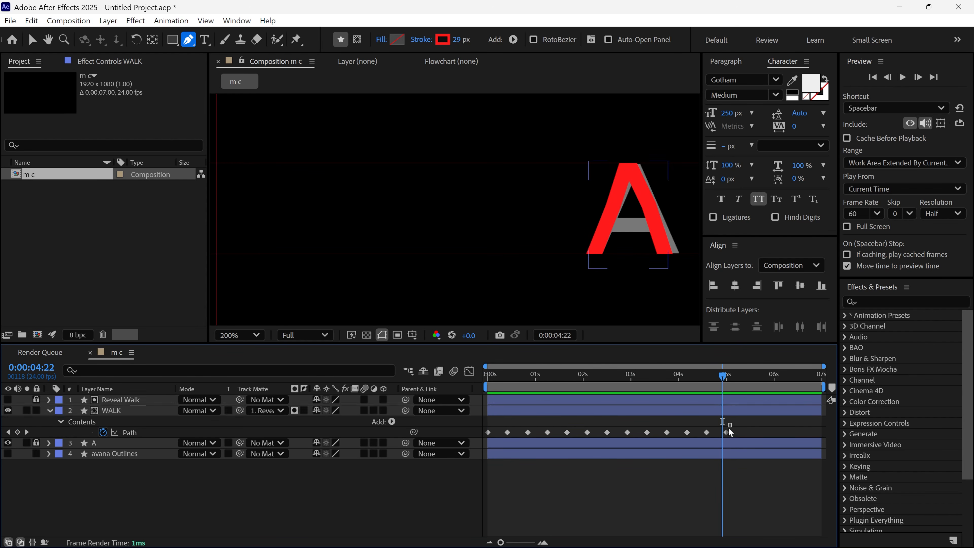
click(727, 432)
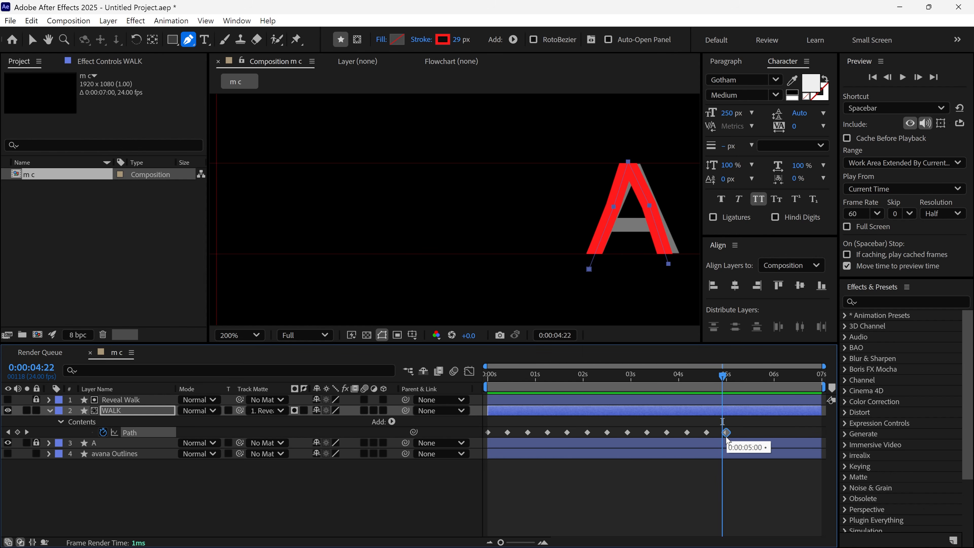
key(shift+Page_Up)
mouse_move(727, 434)
mouse_down()
mouse_move(736, 435)
mouse_move(711, 433)
mouse_up()
Preview the walk's second half to check the keyframe timing
click(679, 384)
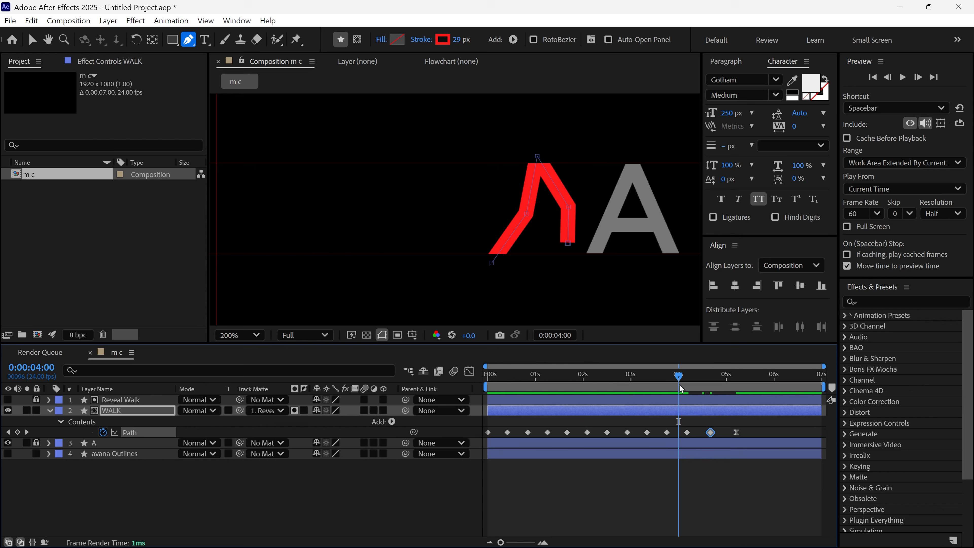
key(space)
drag(680, 385, 607, 385)
key(space)
key(space)
Compress the three path keyframes starting at 0:00:02:12, and move the last four keyframes earlier so the final one ends at 0:00:05:00
drag(651, 432, 639, 432)
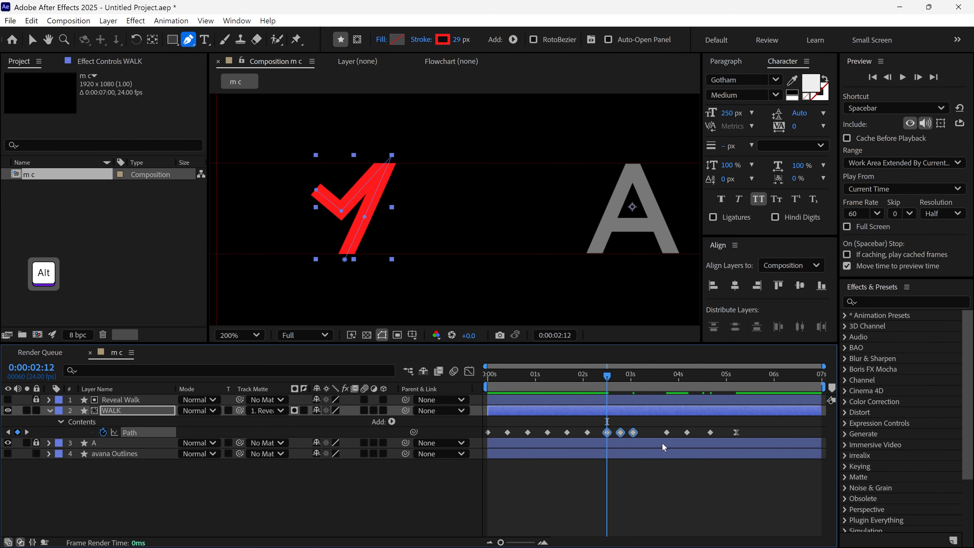
key(space)
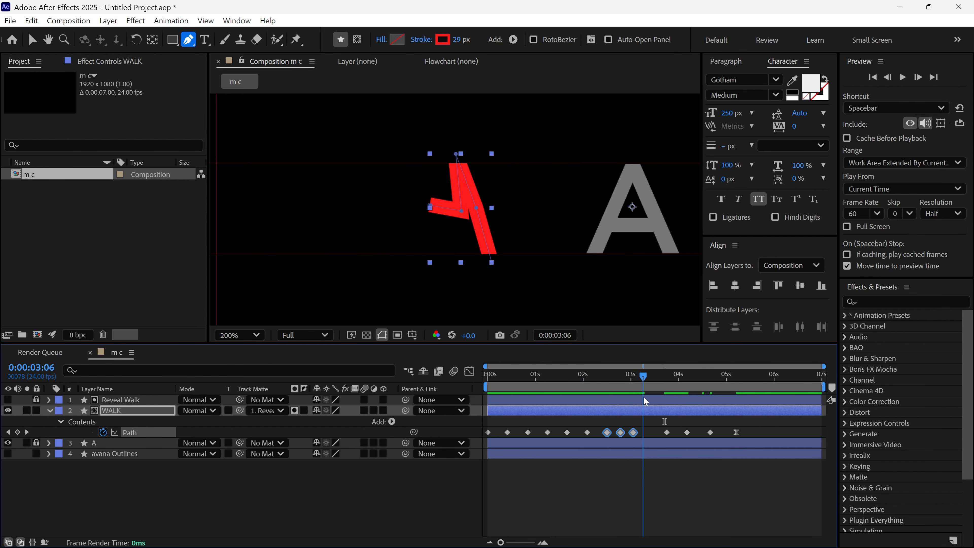
drag(681, 413, 668, 415)
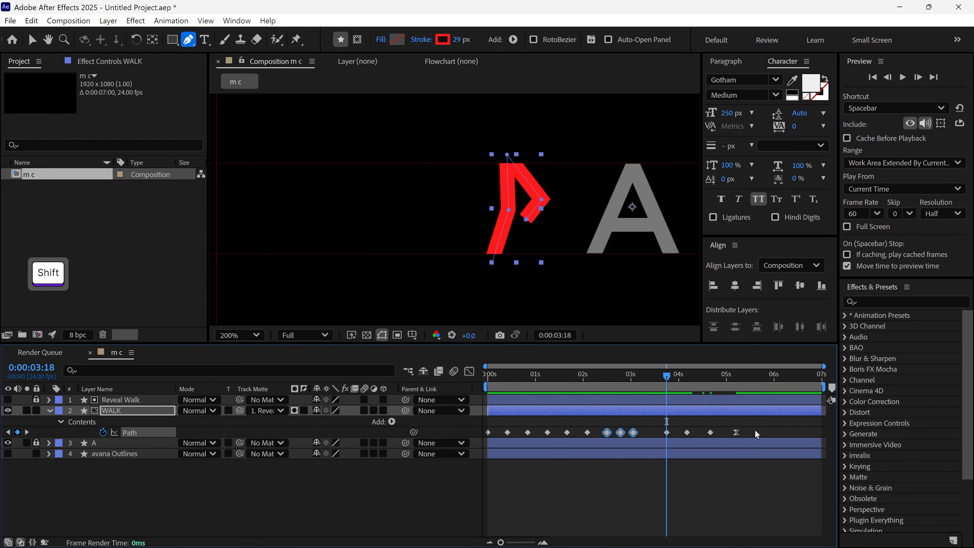
drag(754, 428, 658, 435)
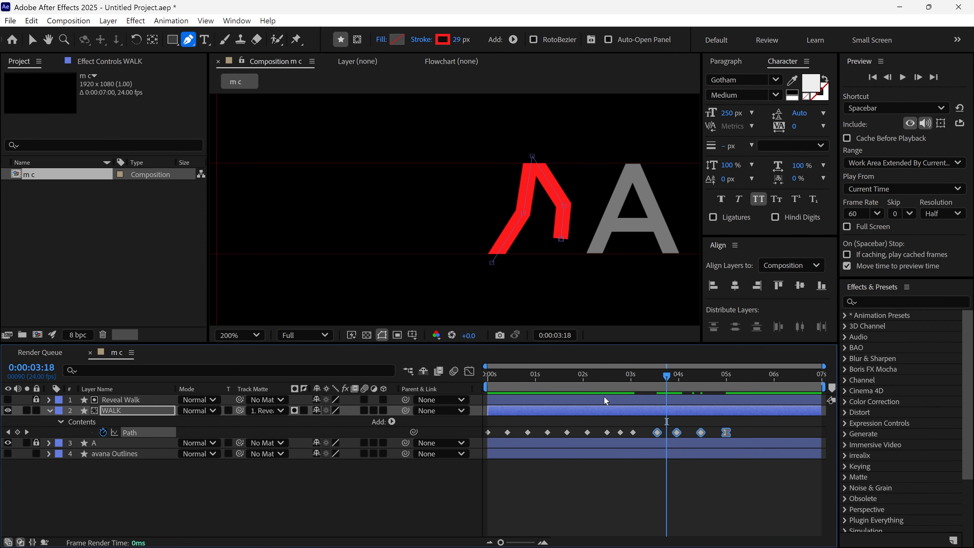
Play back the retimed walk from around 0:00:02:05 and review the whole animation
click(597, 377)
key(space)
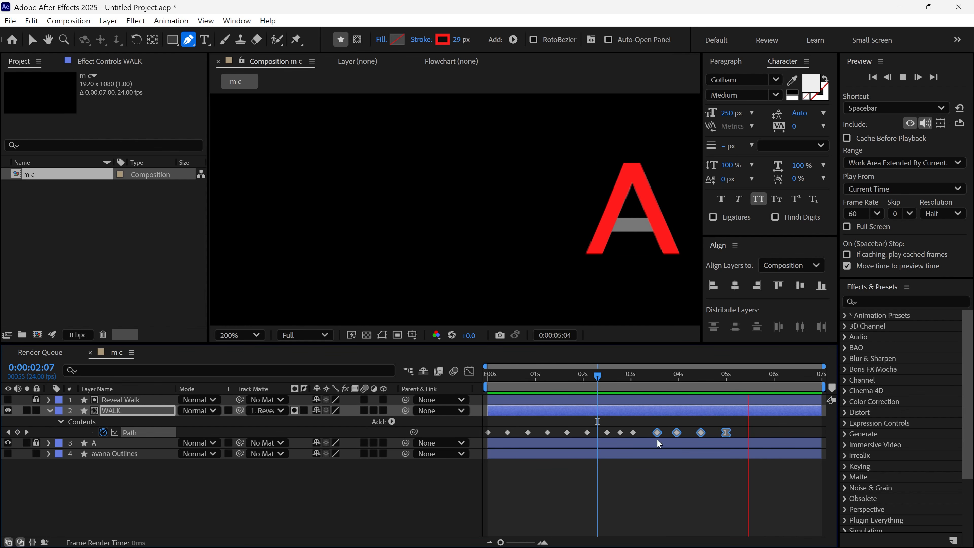
click(593, 378)
key(space)
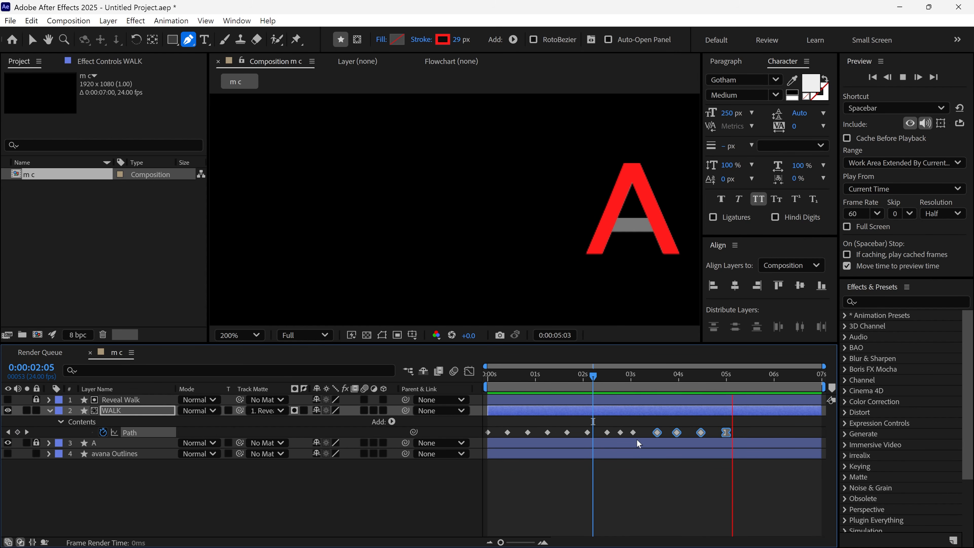
click(639, 432)
drag(676, 377, 512, 413)
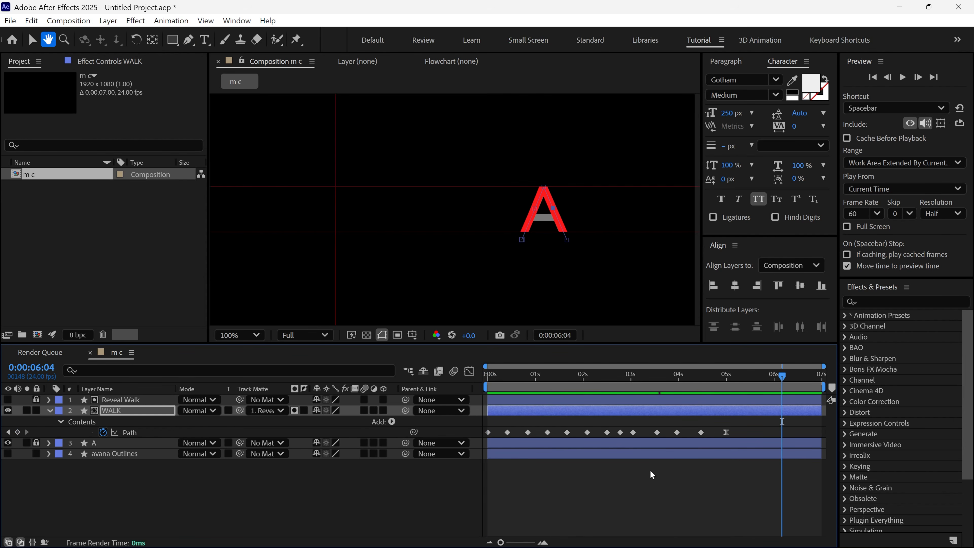
key(space)
key(space)
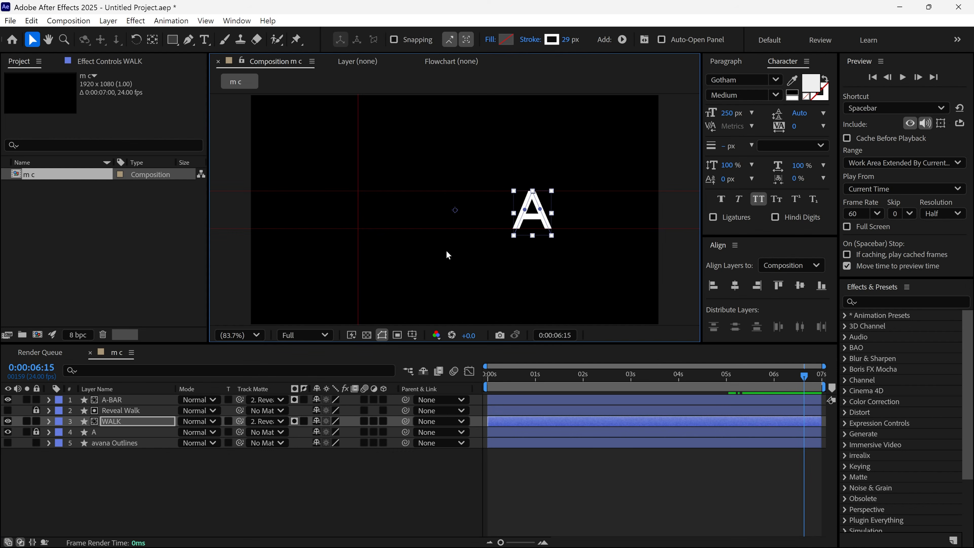
Hide the A reference layer, and show and select the avana Outlines layer
click(7, 432)
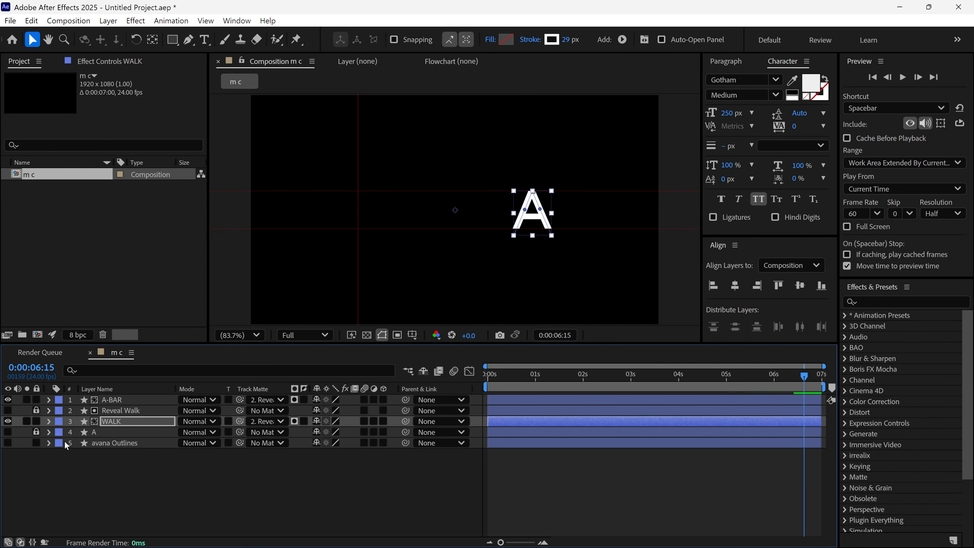
click(7, 443)
click(99, 443)
At 0:00:00:21, draw a rectangular mask on avana Outlines around the AVAN letters, starting at the vertical guide
drag(763, 380, 495, 380)
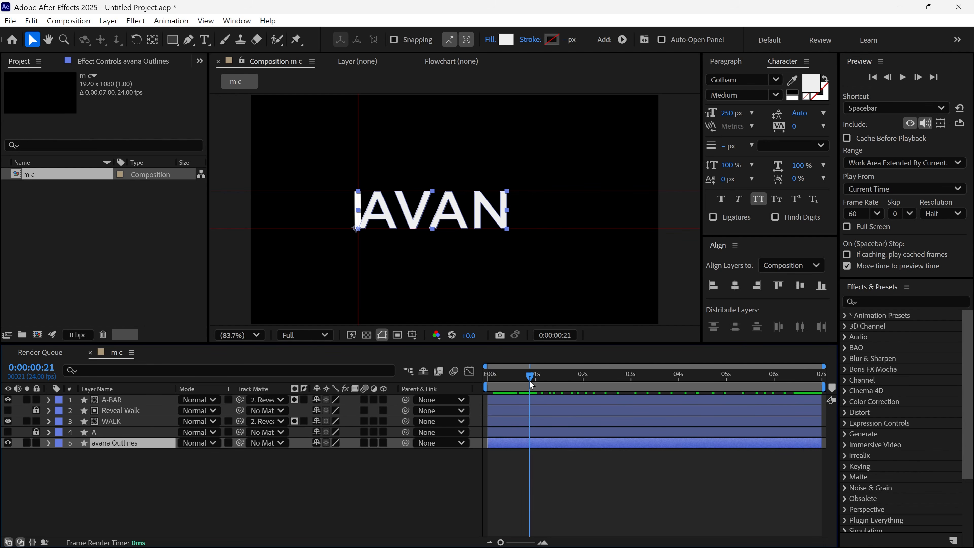
click(172, 40)
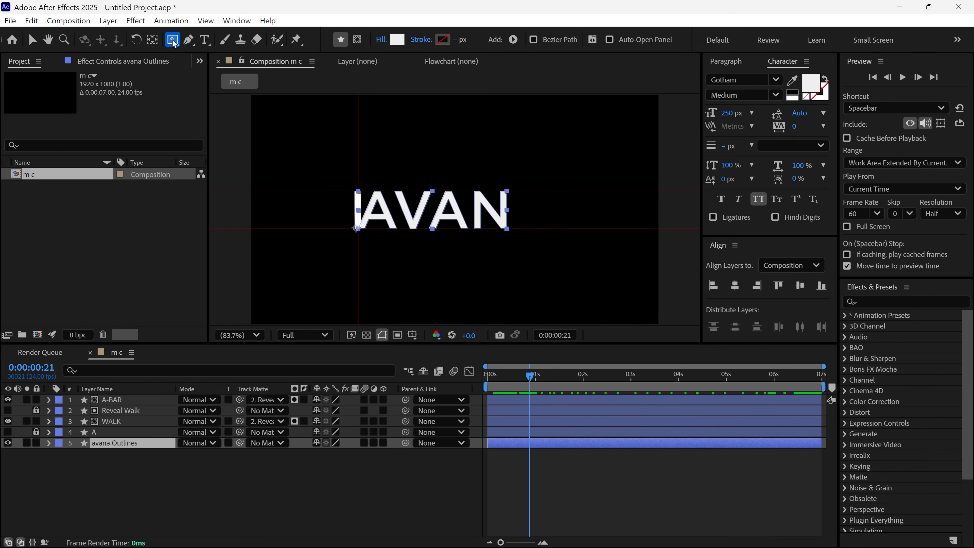
click(357, 40)
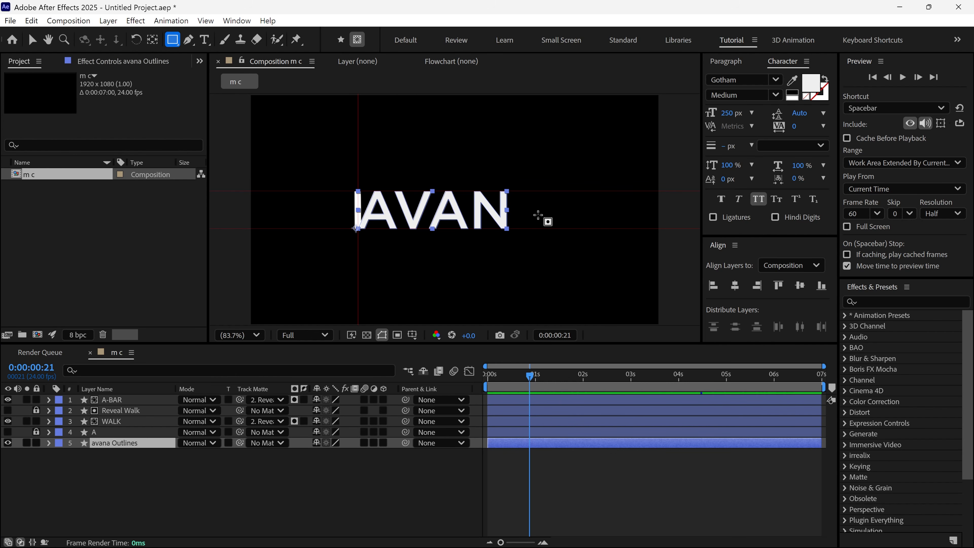
scroll(440, 208, up, 1)
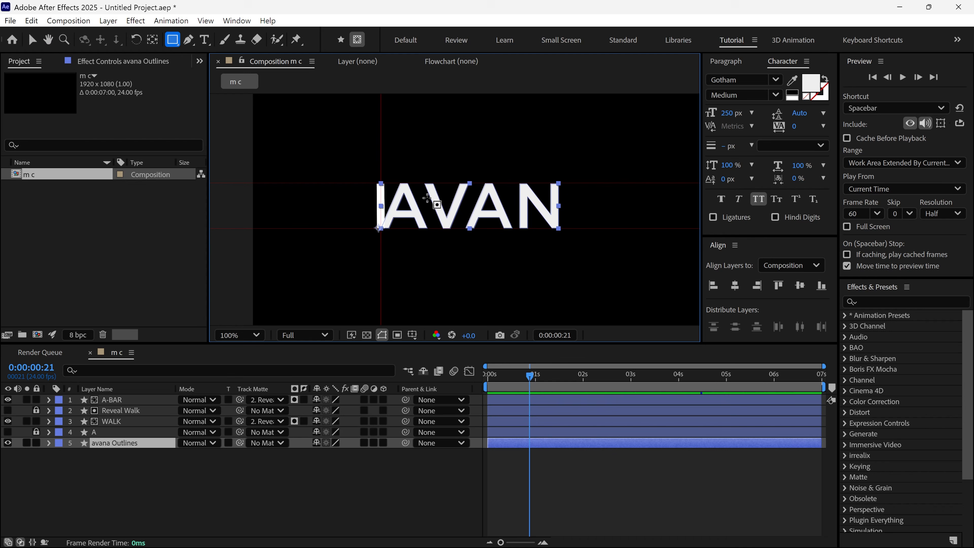
drag(380, 166, 597, 242)
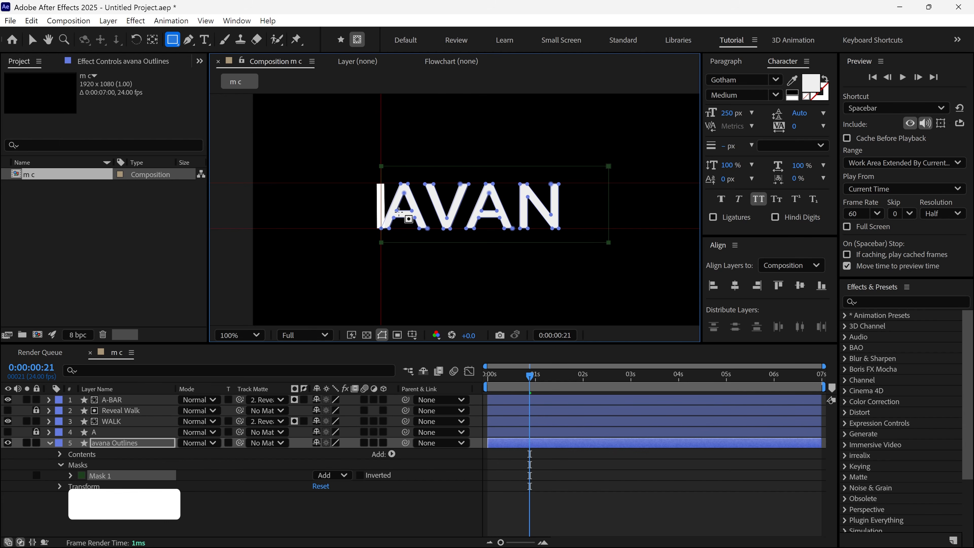
Reveal the Mask Path of avana Outlines and start keyframing it at 0:00:00:21
key(period)
key(g)
key(m)
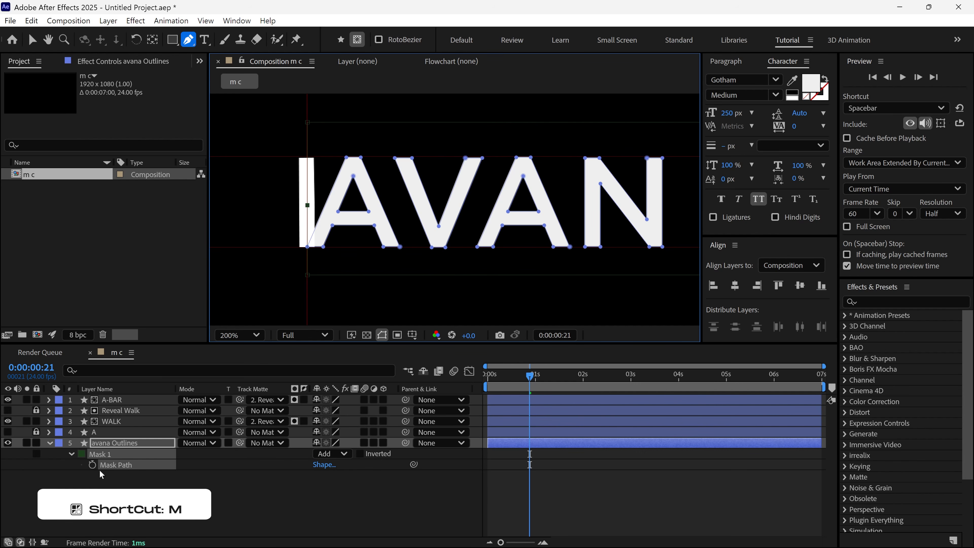
click(92, 465)
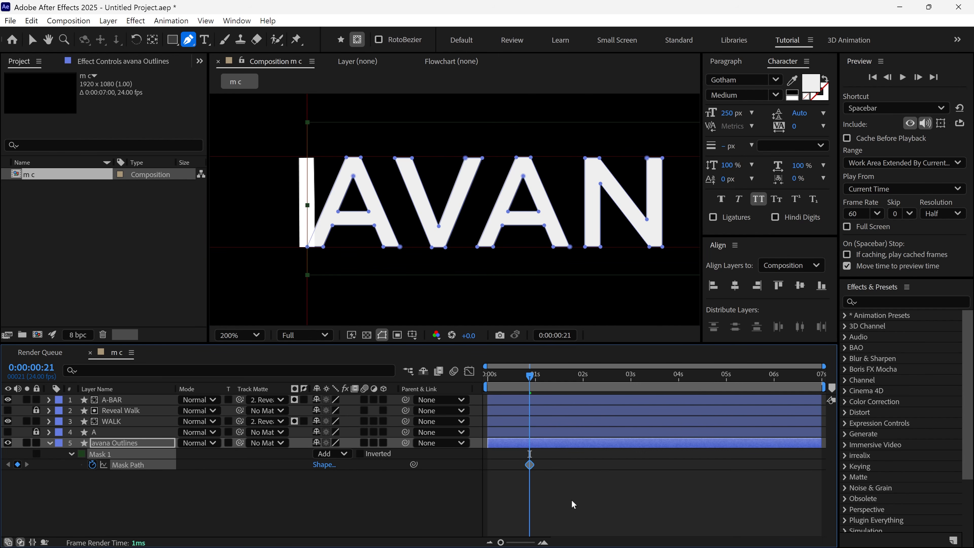
Move both far-side mask vertices back to the vertical guide so the mask hides the AVAN letters
key(comma)
shift+click(582, 245)
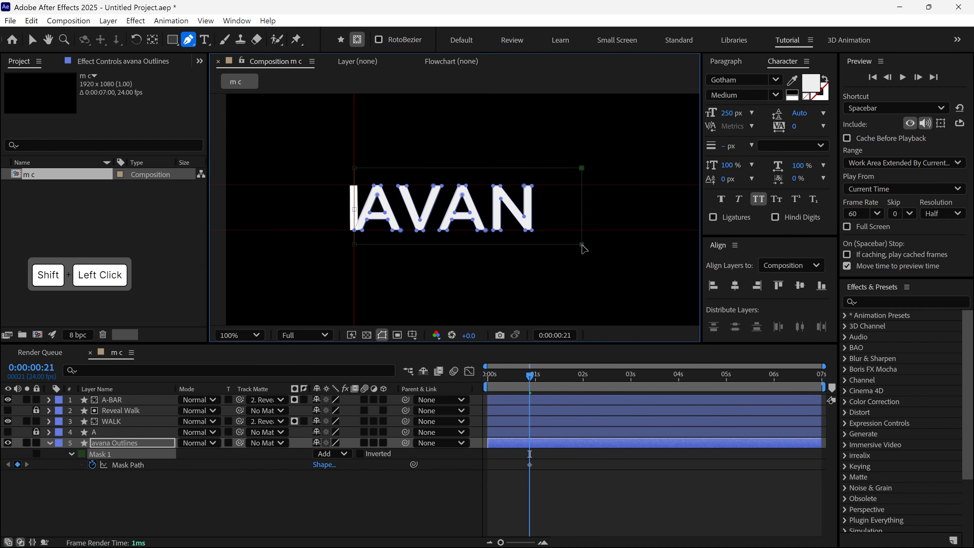
drag(581, 168, 353, 170)
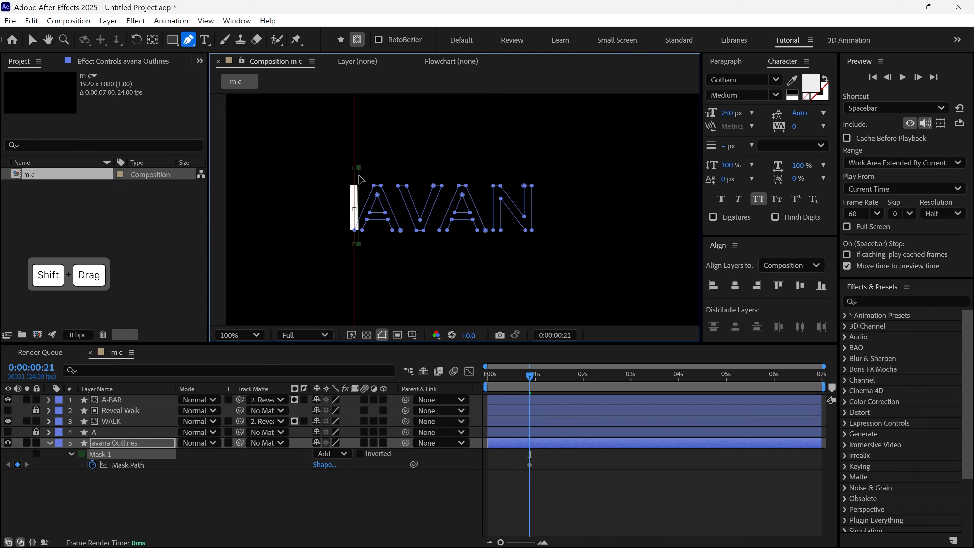
Reveal the keyframed properties of the WALK layer as timing reference for the mask
key(period)
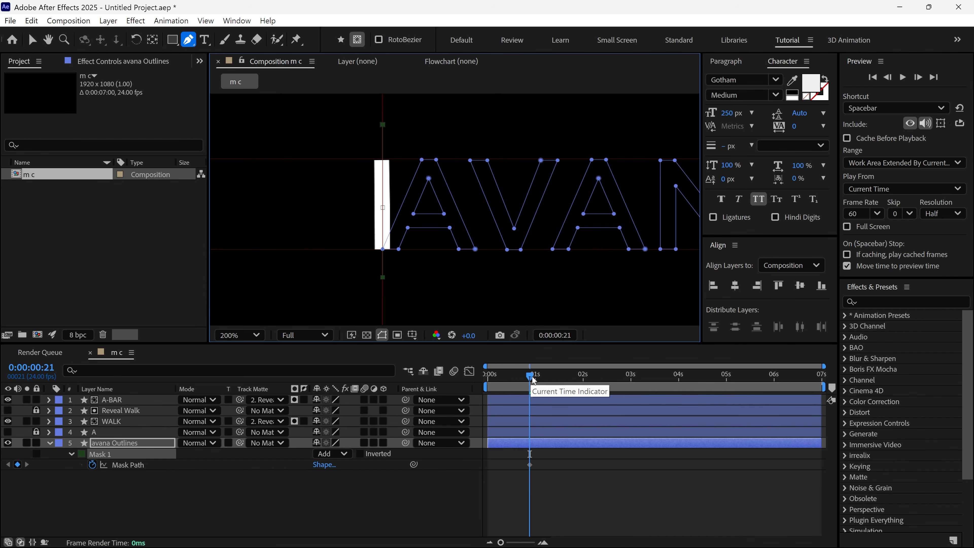
click(103, 423)
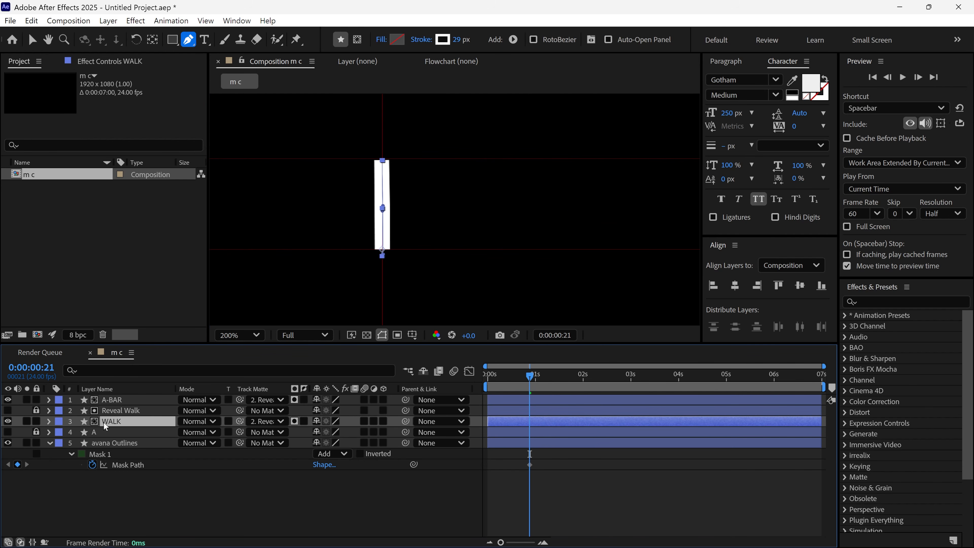
key(u)
Keyframe Mask 1 of avana Outlines at 0:00:01:07 and 0:00:01:17, shaping its far edge to follow the walking A
shift+click(548, 381)
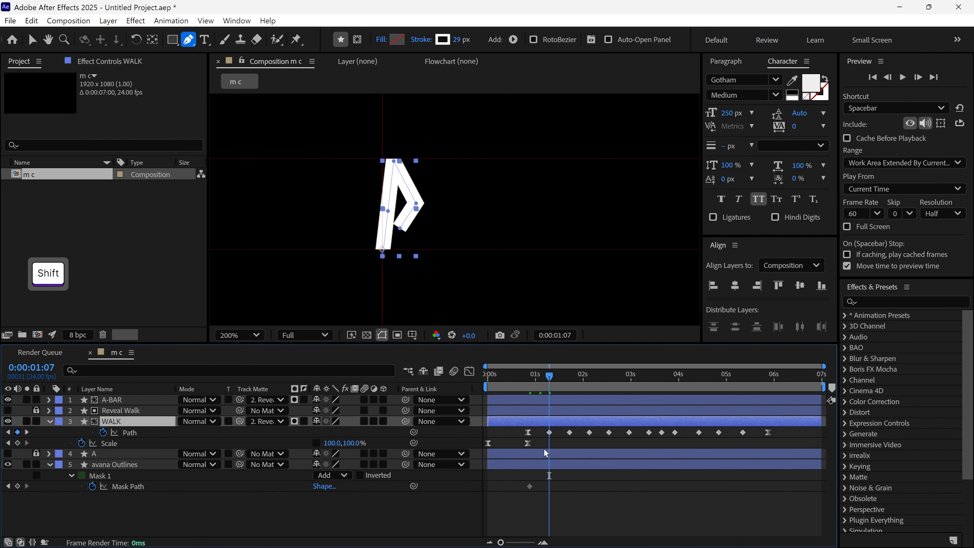
scroll(450, 228, up, 2)
click(137, 463)
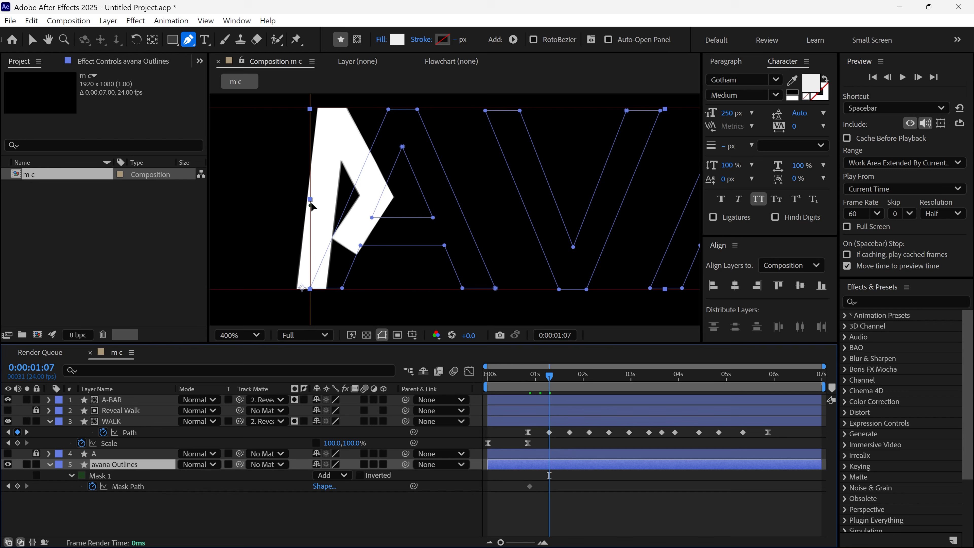
drag(310, 205, 430, 305)
shift+click(569, 382)
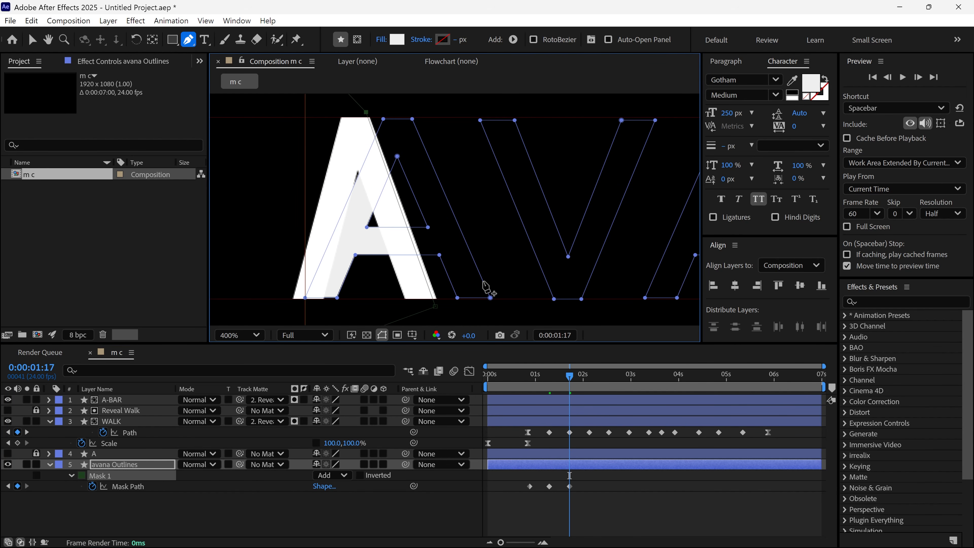
Change the fill color of avana Outlines to red so the revealed letters stand out from the white A
click(117, 466)
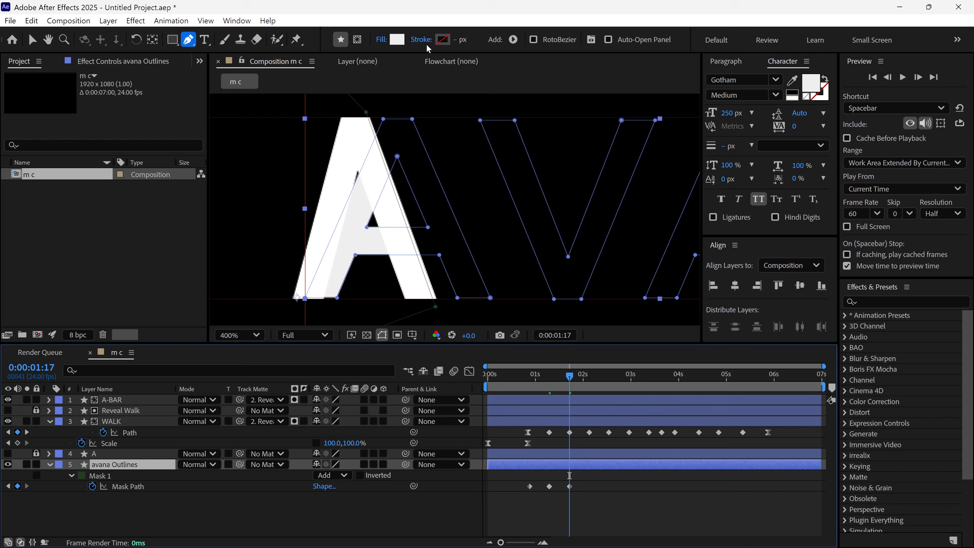
click(397, 39)
click(495, 226)
click(614, 203)
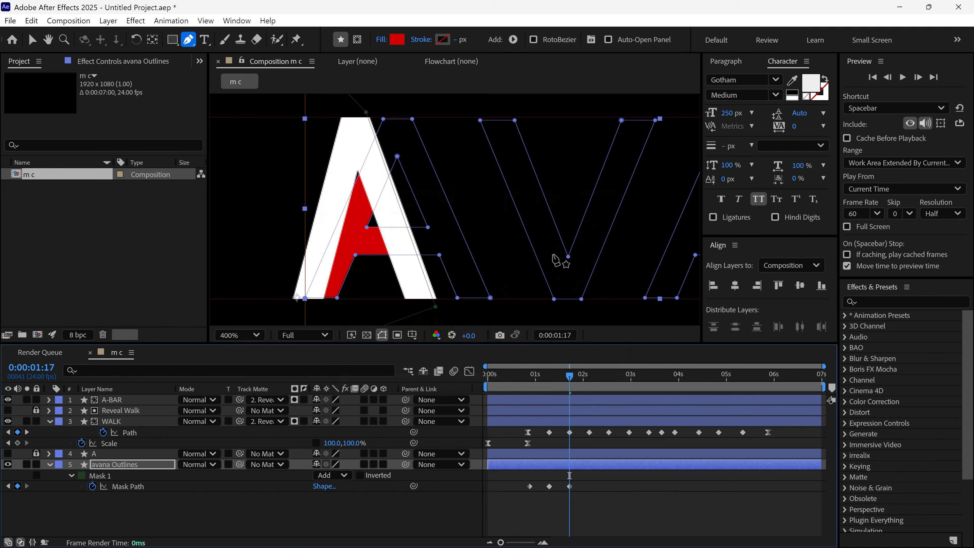
Move the mask's far edge across the first A at WALK's next two Path keyframes, ending at 0:00:02:13
drag(569, 376, 589, 376)
drag(365, 112, 429, 109)
drag(589, 377, 609, 377)
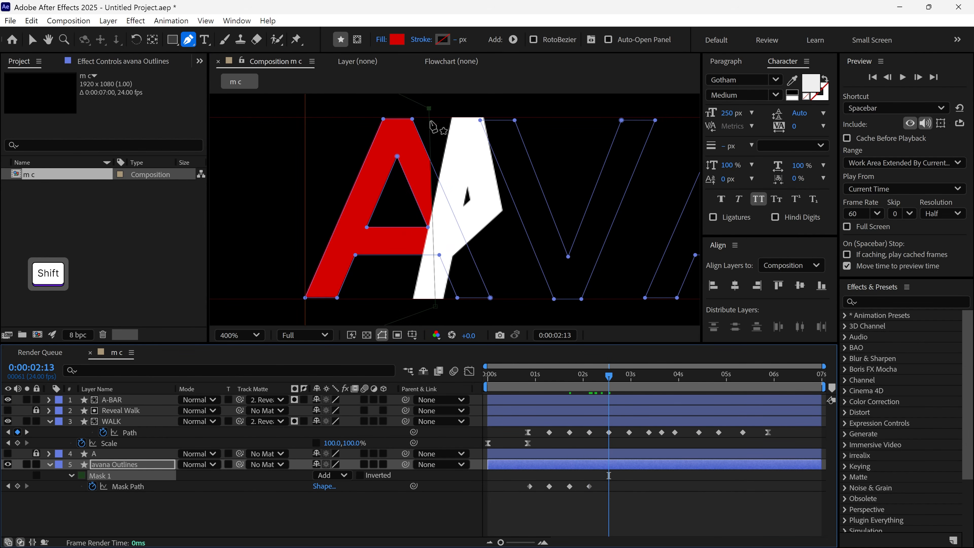
drag(428, 109, 475, 110)
Reshape the mask's far edge across the V at the next two WALK keyframes, ending at 0:00:03:09
drag(608, 377, 629, 377)
drag(436, 310, 441, 306)
drag(629, 377, 648, 383)
drag(475, 110, 648, 118)
drag(441, 305, 572, 303)
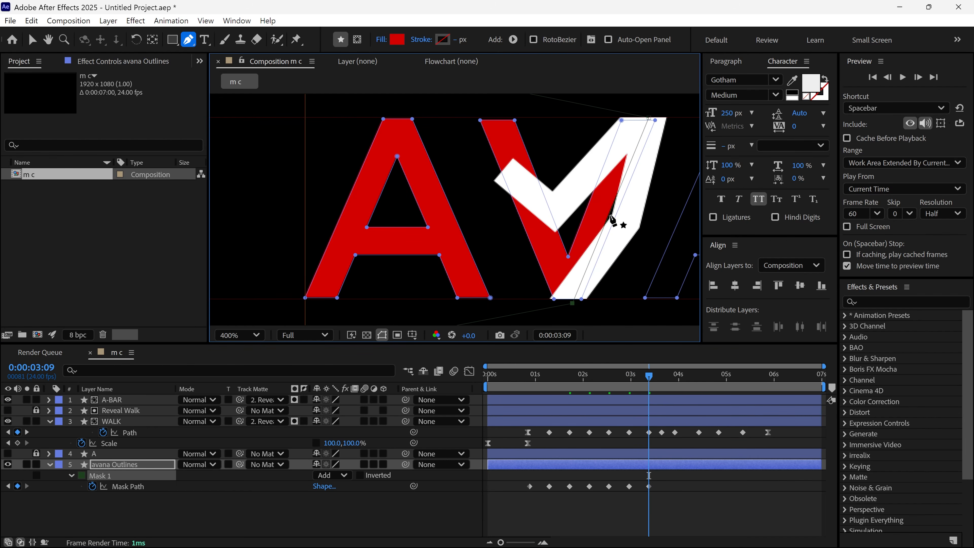
drag(609, 214, 630, 217)
Align the mask edge with the walking A at 0:00:03:16 and set the mask color to green 00F900
drag(649, 376, 662, 377)
drag(648, 292, 513, 295)
drag(514, 120, 559, 118)
click(82, 475)
click(505, 202)
click(611, 203)
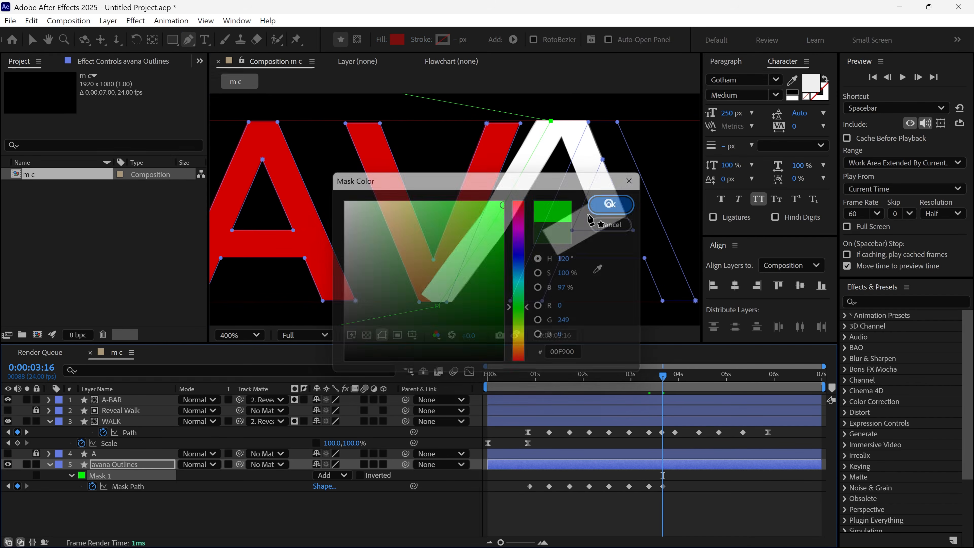
Advance the mask's far edge over the second A with Mask Path keyframes up to 0:00:04:01, keeping it behind the white strokes
drag(662, 377, 674, 376)
drag(559, 119, 614, 112)
drag(448, 311, 528, 311)
drag(673, 377, 681, 383)
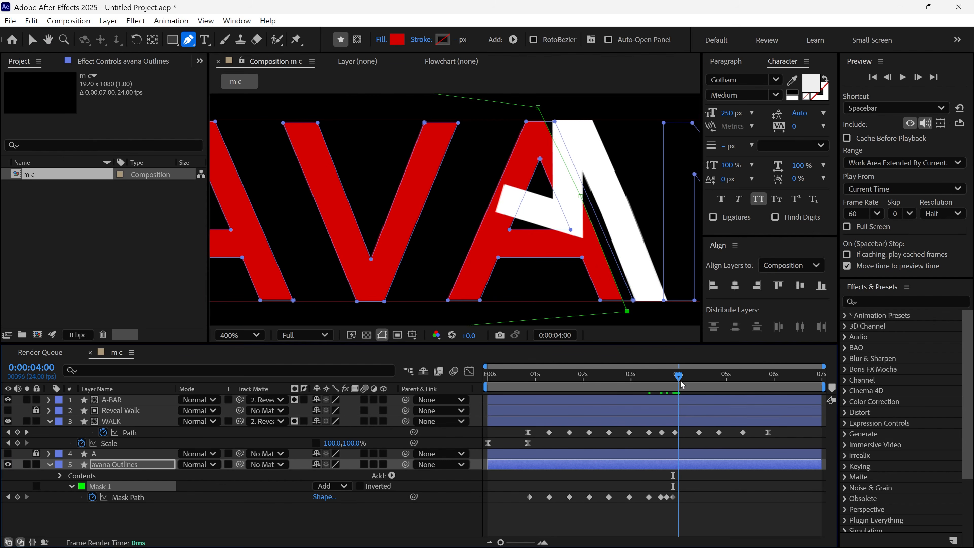
drag(539, 109, 591, 110)
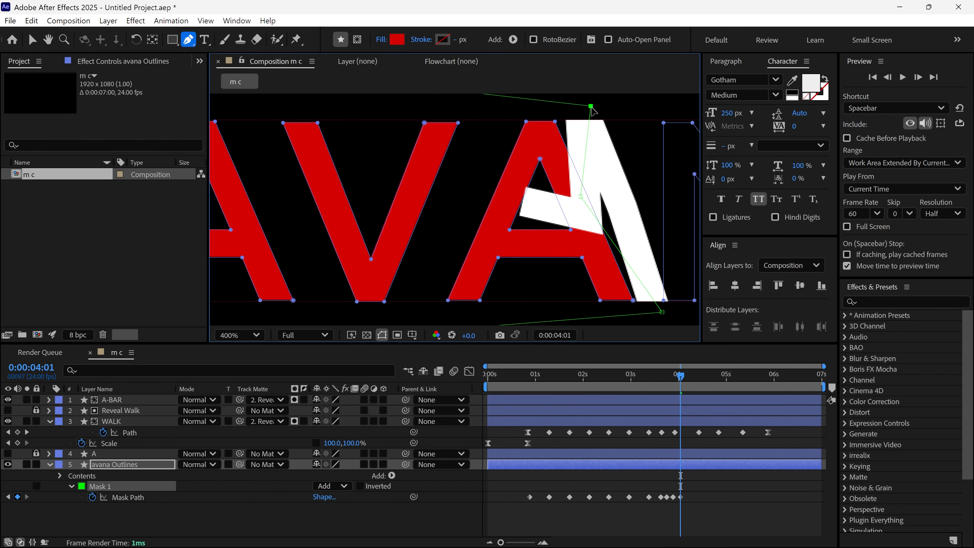
drag(629, 231, 509, 235)
Add Mask Path keyframes between 0:00:04:01 and 0:00:04:20 that move the mask edge from the second A onto the N
drag(680, 376, 692, 384)
drag(472, 110, 552, 120)
drag(692, 377, 699, 380)
Move the mask vertices past the N at 0:00:04:20 and the following keyframe to reveal the whole letter
drag(706, 376, 719, 381)
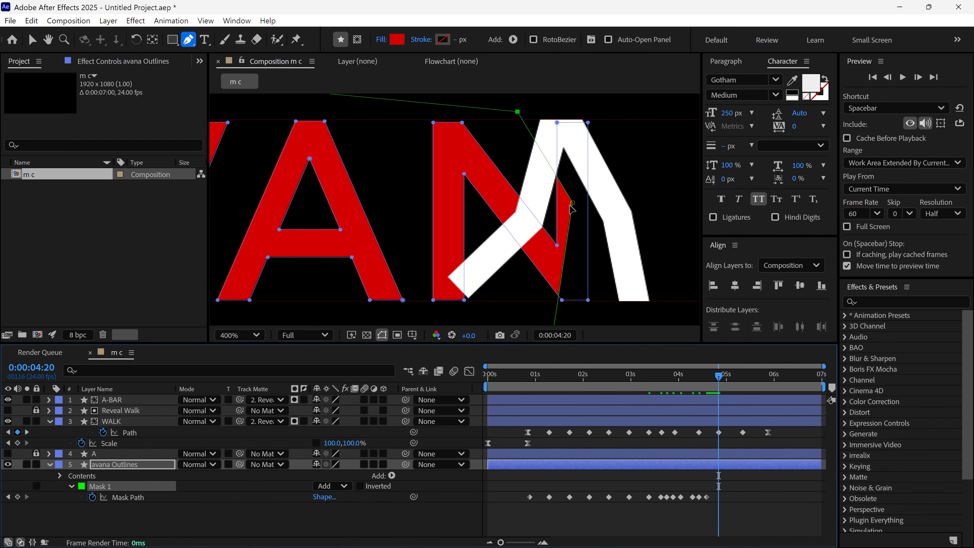
drag(567, 211, 622, 212)
drag(517, 113, 569, 108)
drag(578, 317, 566, 279)
drag(558, 273, 633, 309)
drag(718, 377, 724, 381)
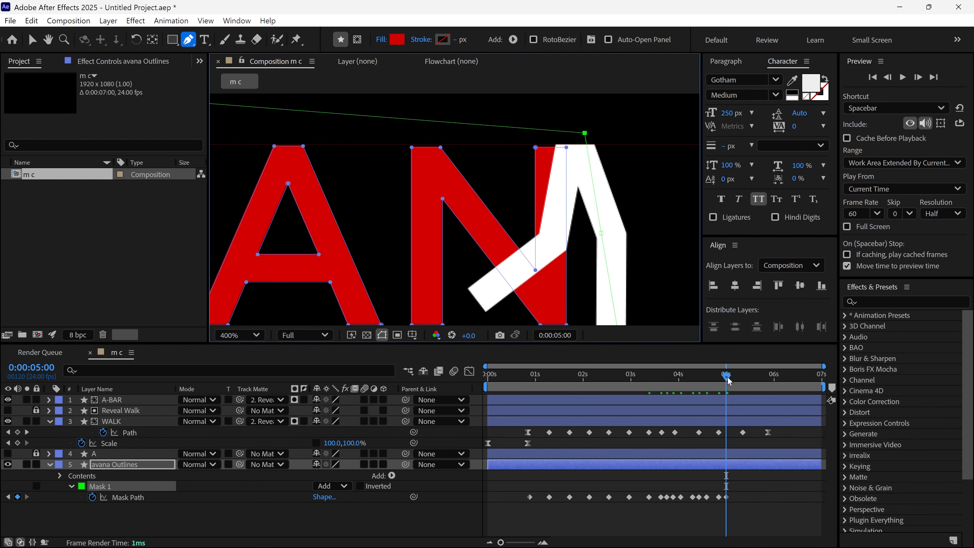
Fit the composition in view and preview the walking mask reveal from about 0:00:00:08
drag(723, 384, 702, 383)
key(shift+/)
drag(703, 376, 502, 451)
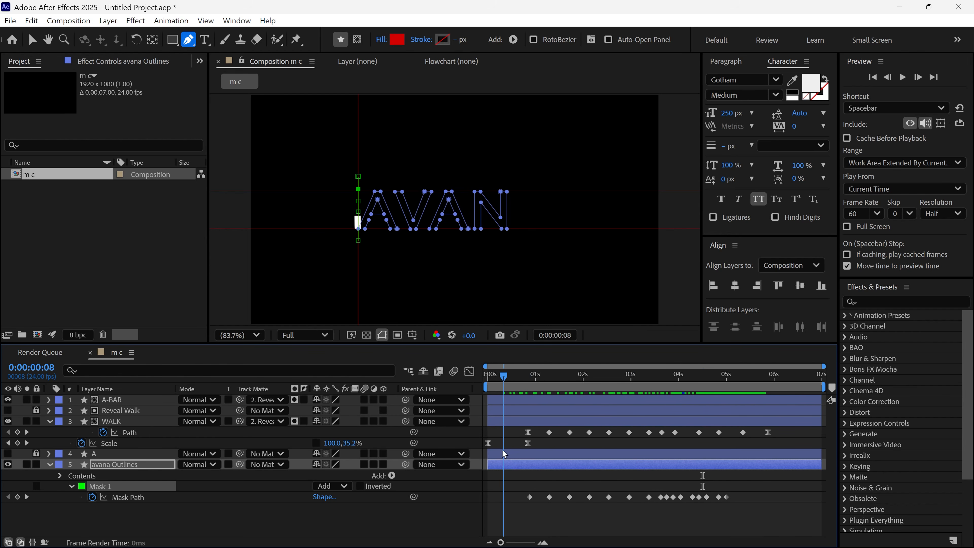
click(505, 487)
key(space)
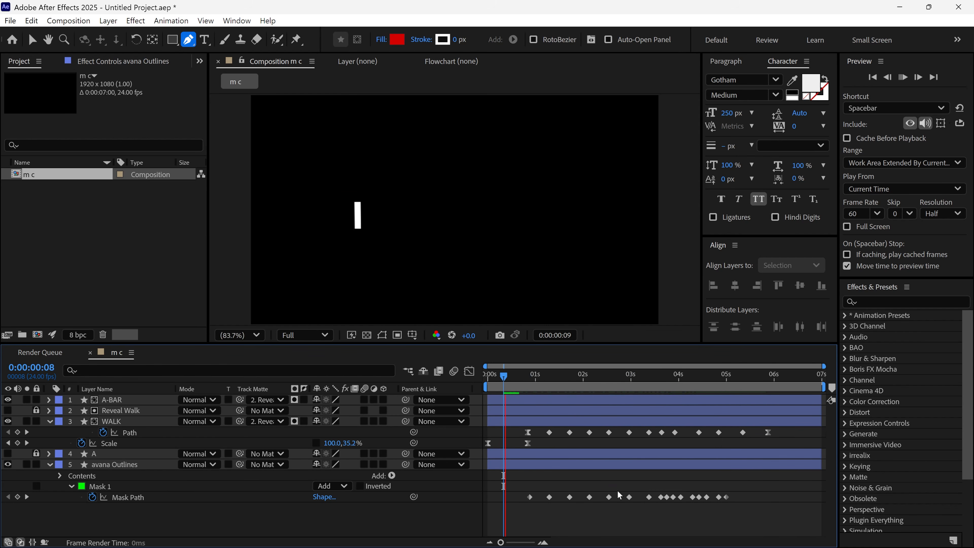